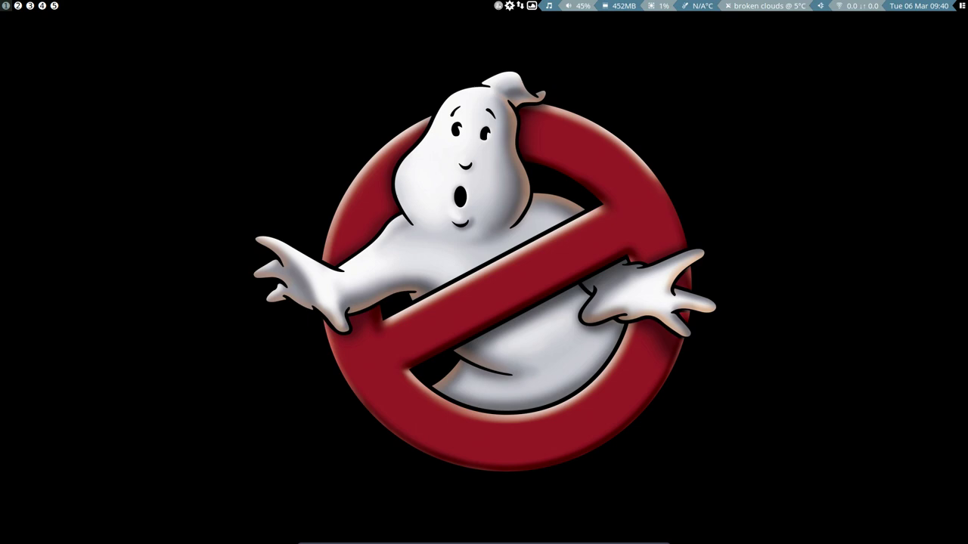
# - Switch the desktop to Variety's next wallpaper and return to the previous one
pyautogui.click(532, 6)
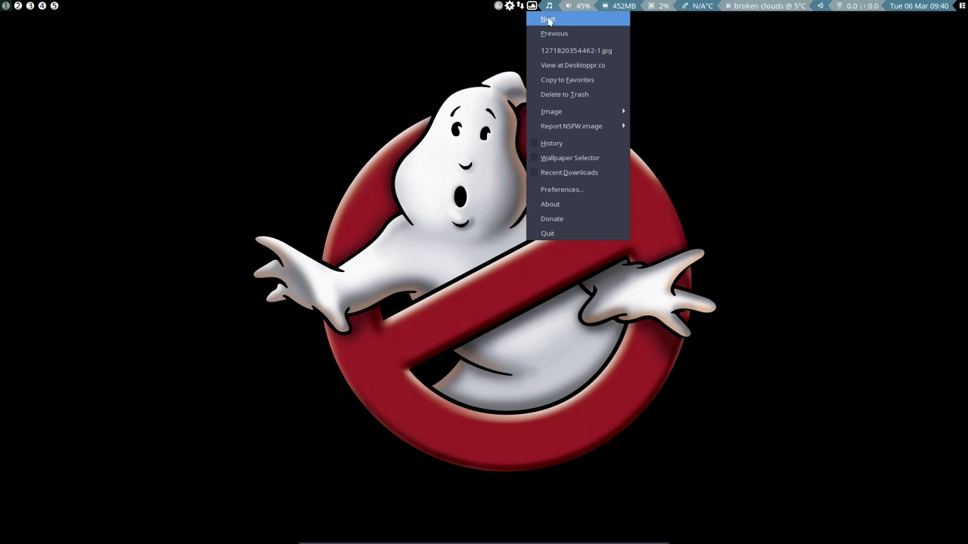
pyautogui.click(549, 20)
pyautogui.click(532, 6)
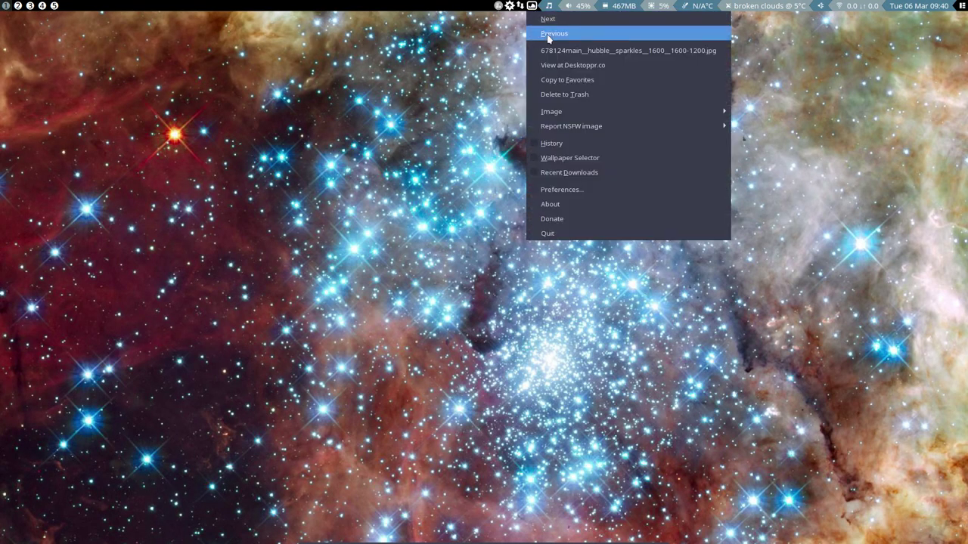
pyautogui.click(542, 35)
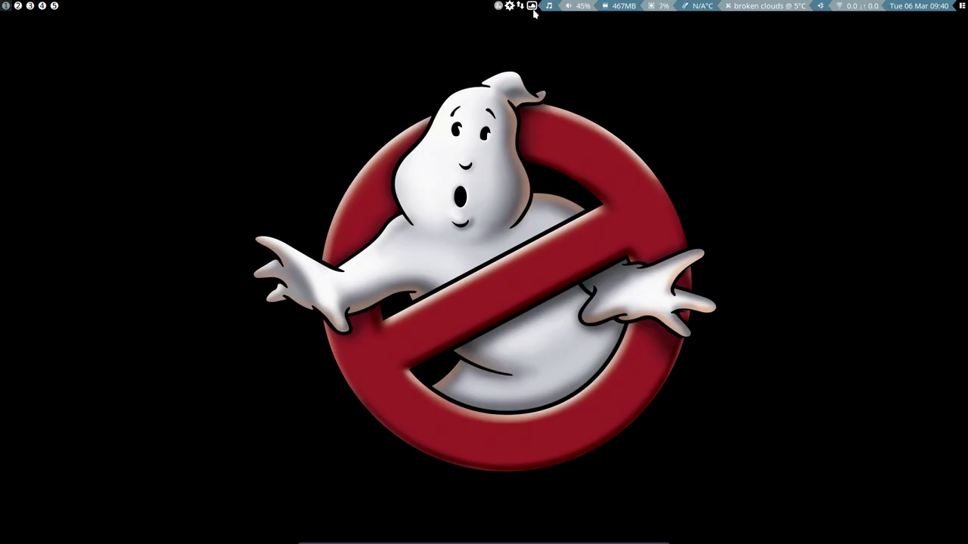
# - Open Variety's wallpaper history and set the Hulk image as the desktop wallpaper
pyautogui.click(532, 8)
pyautogui.click(556, 146)
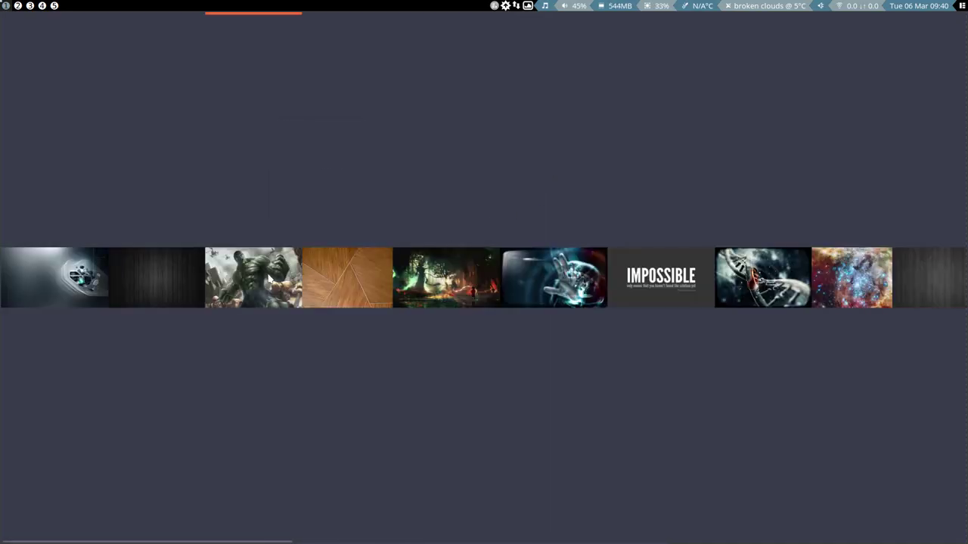
pyautogui.rightClick(292, 274)
pyautogui.click(297, 267)
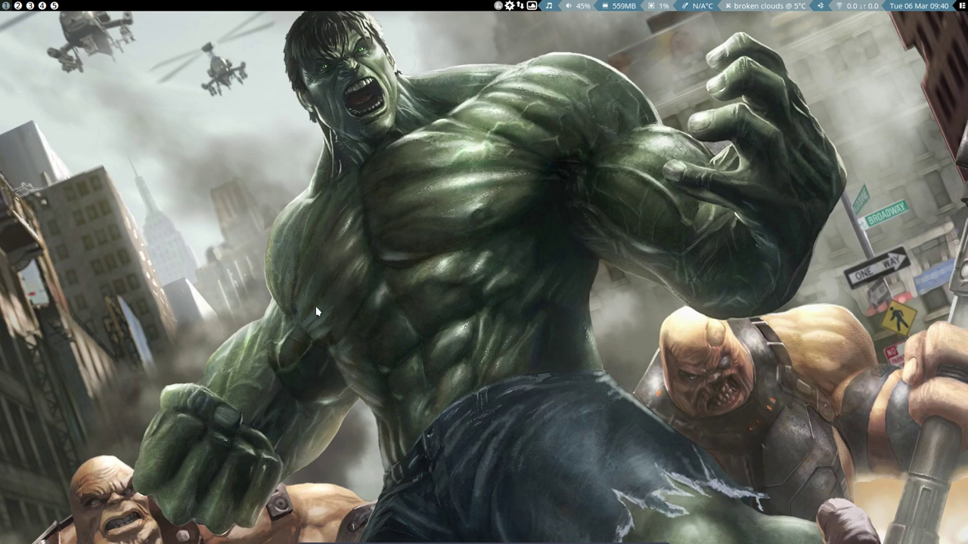
# - View the Hulk wallpaper's page at Desktoppr.co, close both wallpaper tabs and exit the browser
pyautogui.click(532, 6)
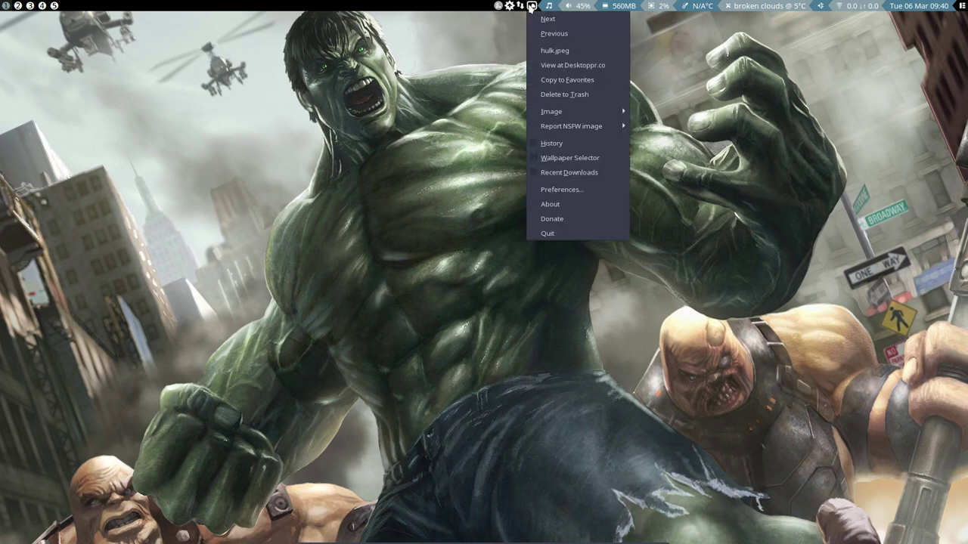
pyautogui.click(584, 67)
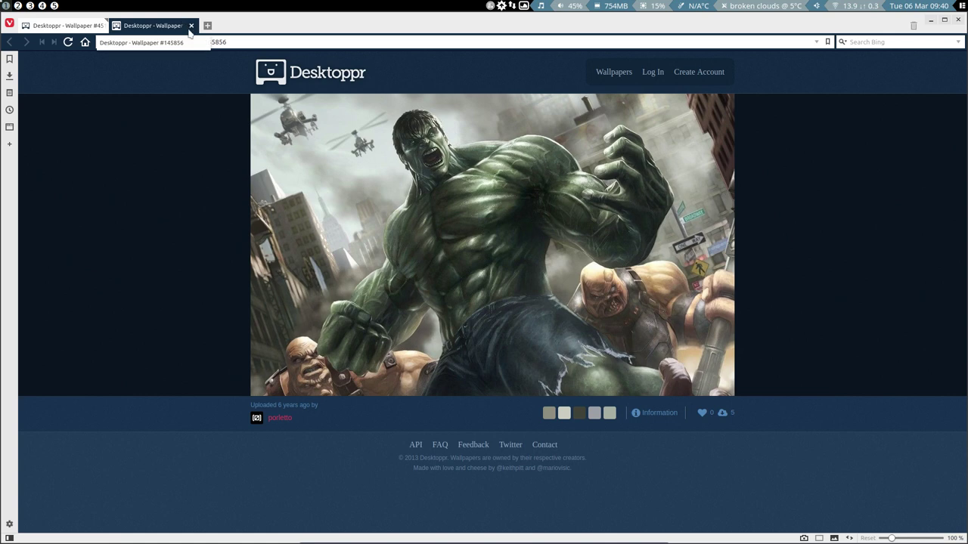
pyautogui.click(190, 27)
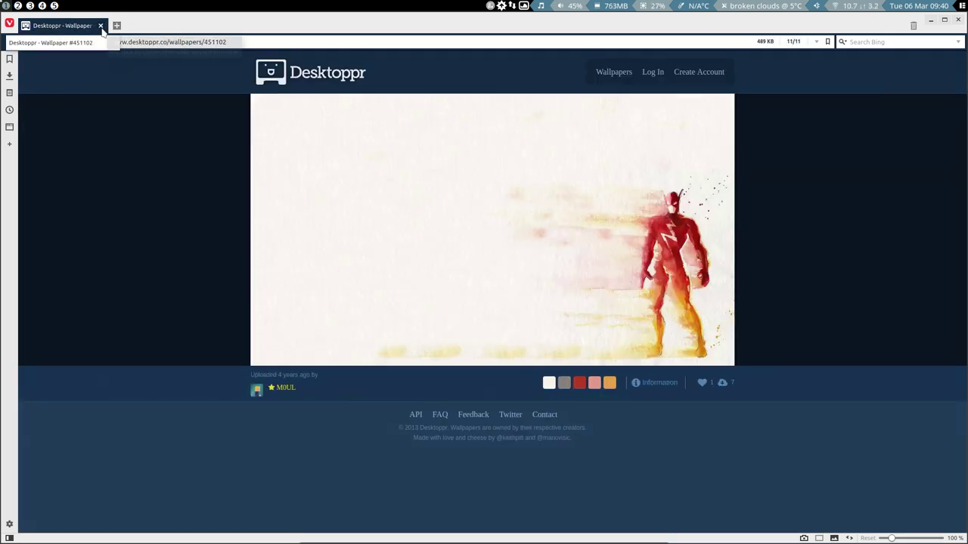
pyautogui.click(100, 26)
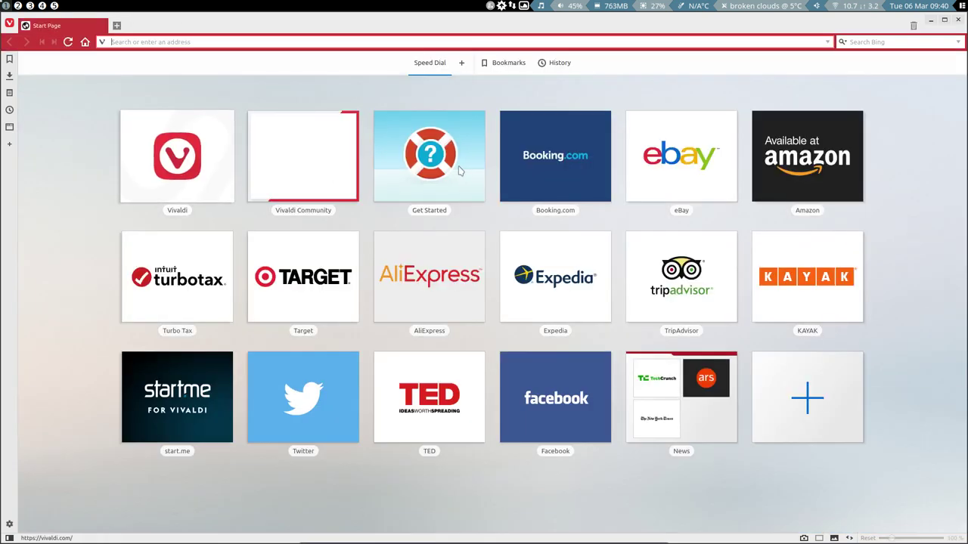
pyautogui.click(958, 21)
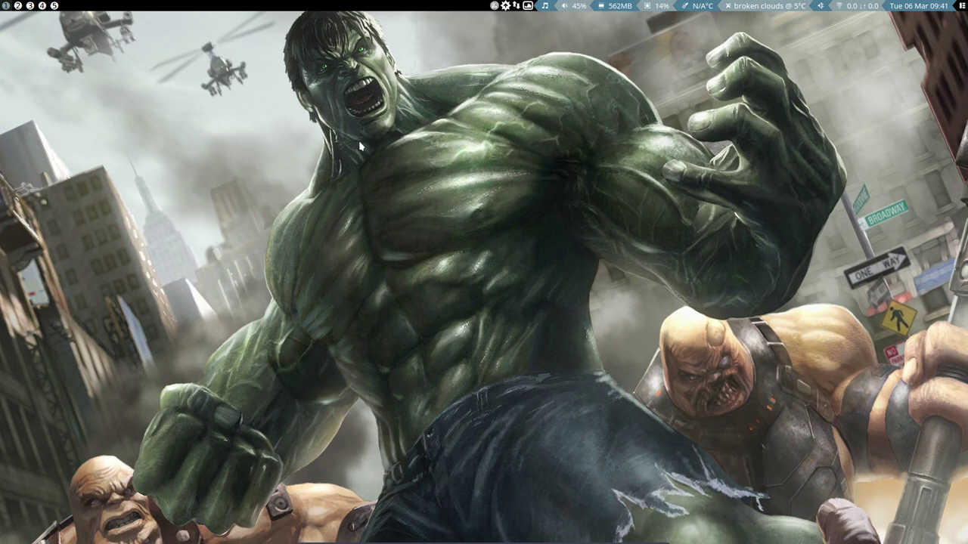
# - Quit the Variety wallpaper changer
pyautogui.click(532, 7)
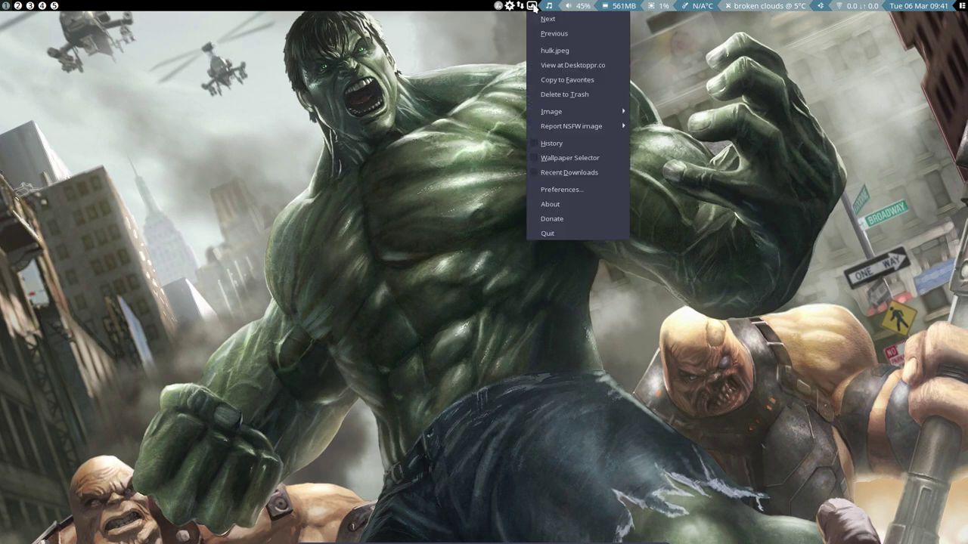
pyautogui.click(548, 235)
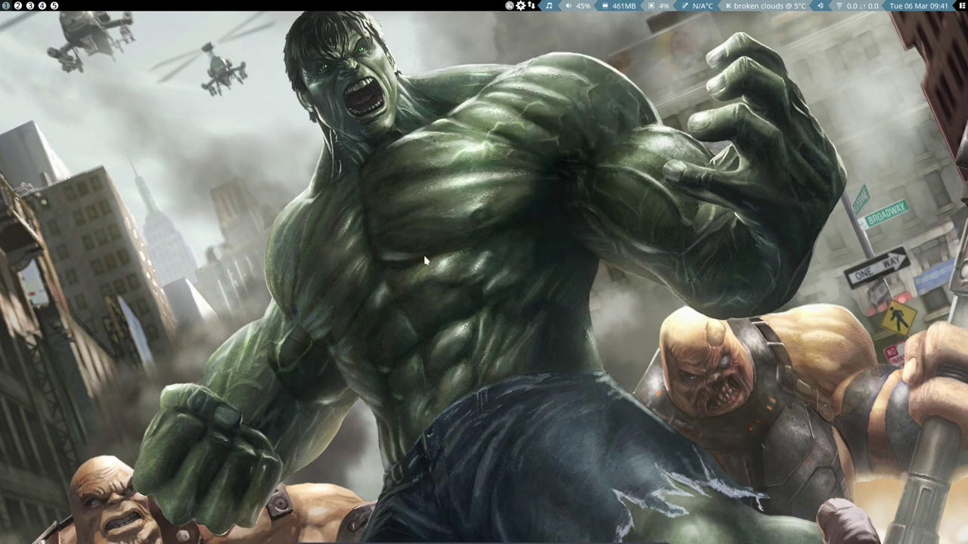
pyautogui.hotkey('ctrl', 'alt', 't')
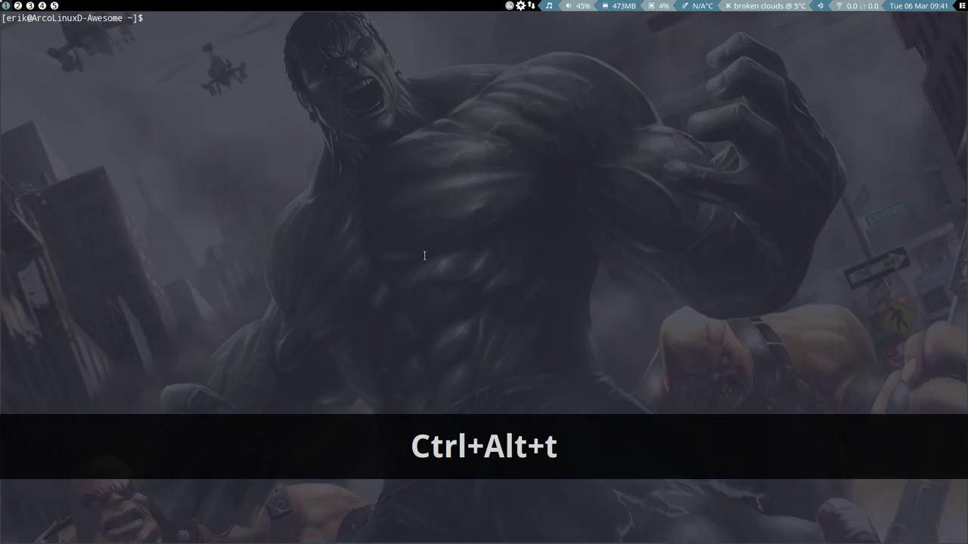
pyautogui.write('sudo pac')
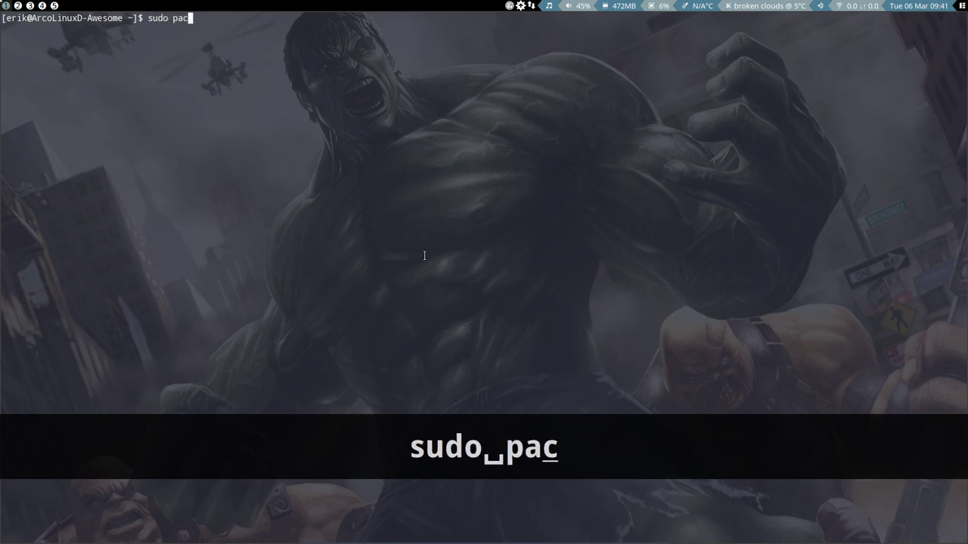
pyautogui.write('man -R variety')
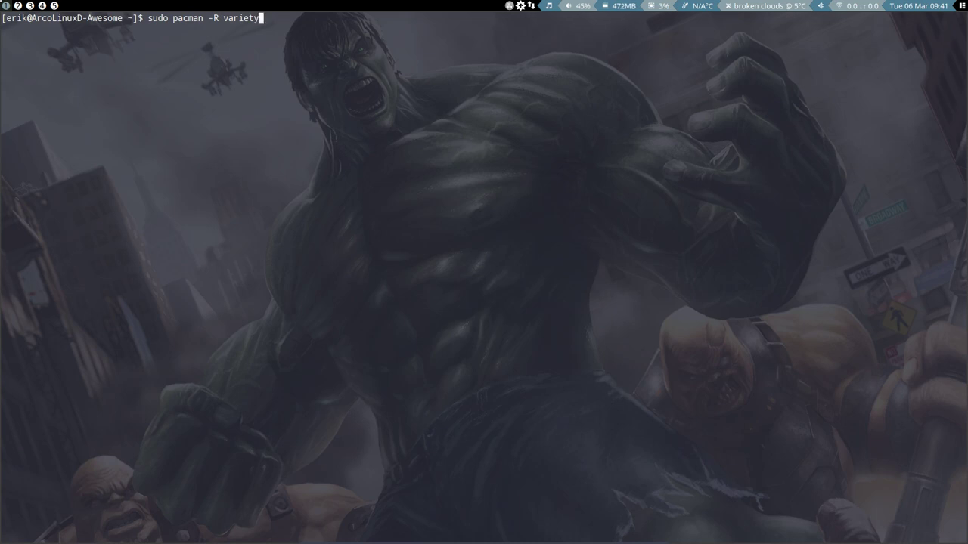
pyautogui.hotkey('ctrl', 'c')
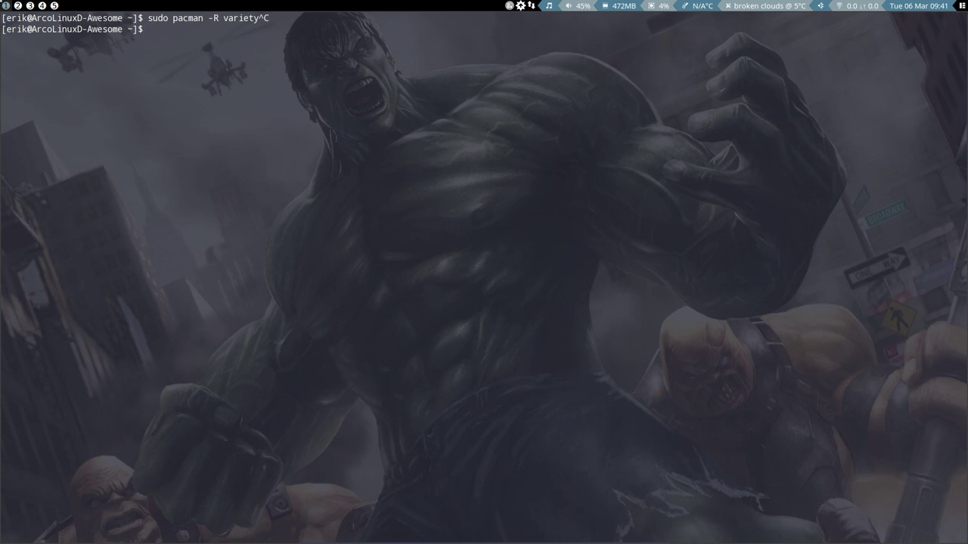
pyautogui.press('super+shift+q')
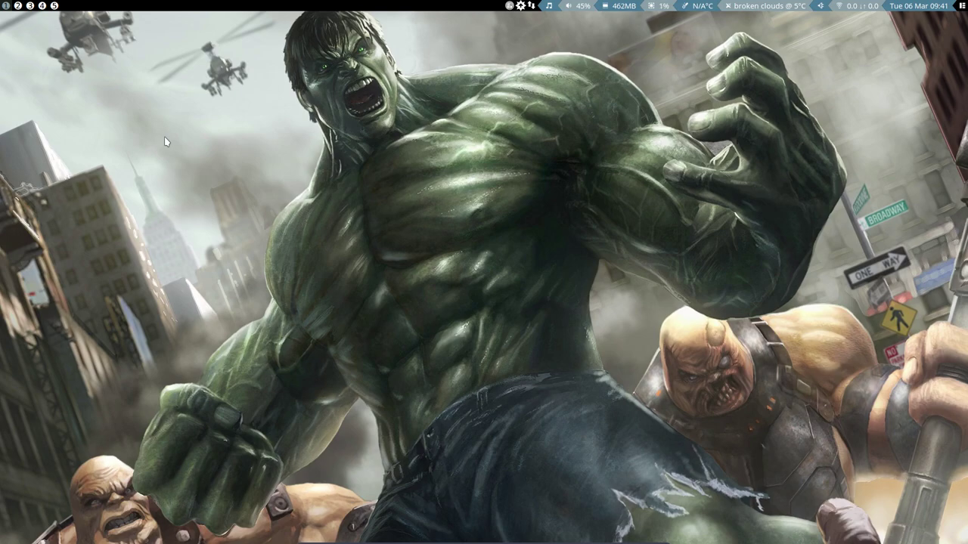
# - Open autostart.sh from the .config/awesome folder in the text editor
pyautogui.press('super+shift+Return')
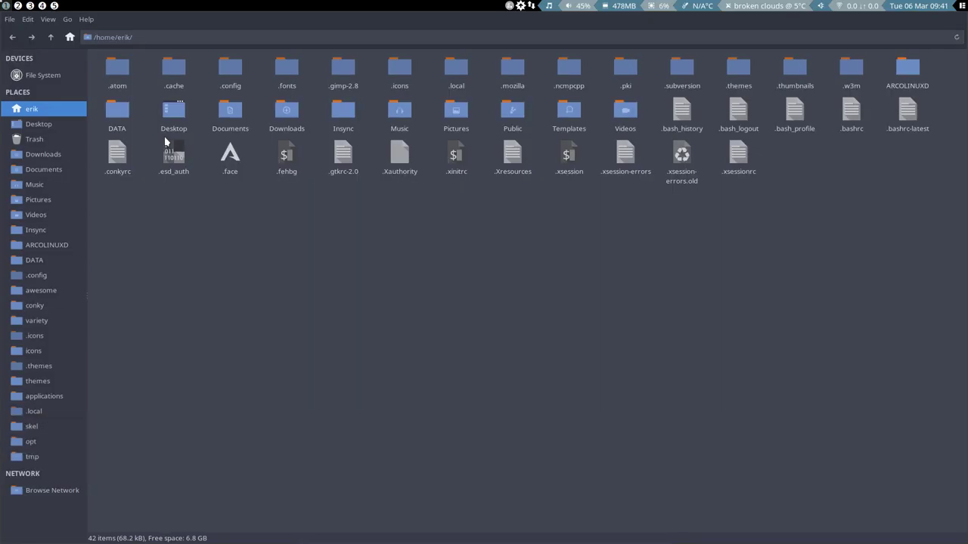
pyautogui.click(38, 291)
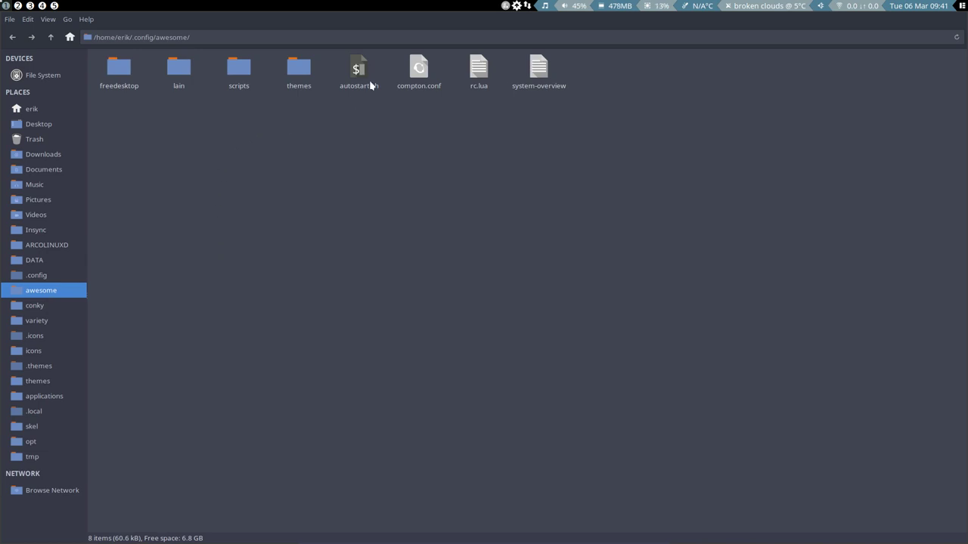
pyautogui.click(475, 72)
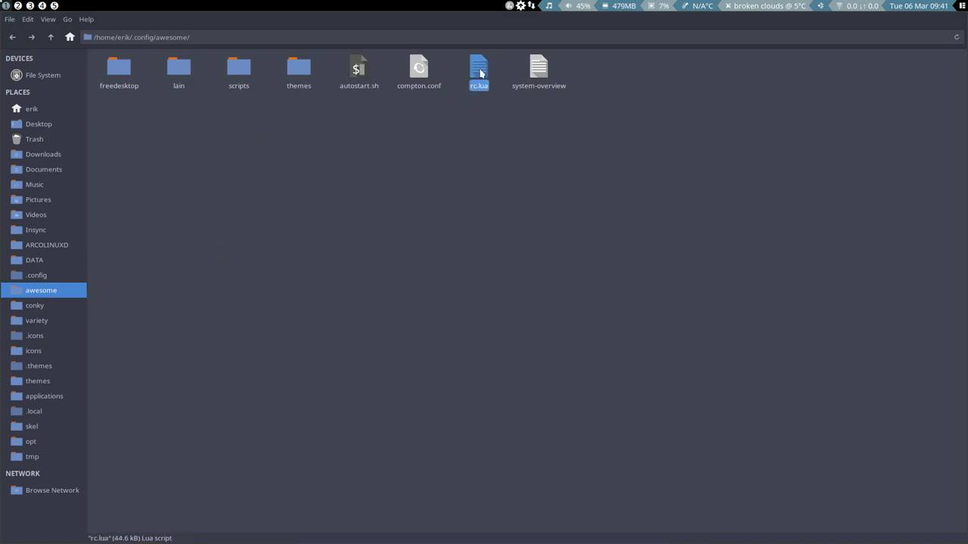
pyautogui.click(359, 70)
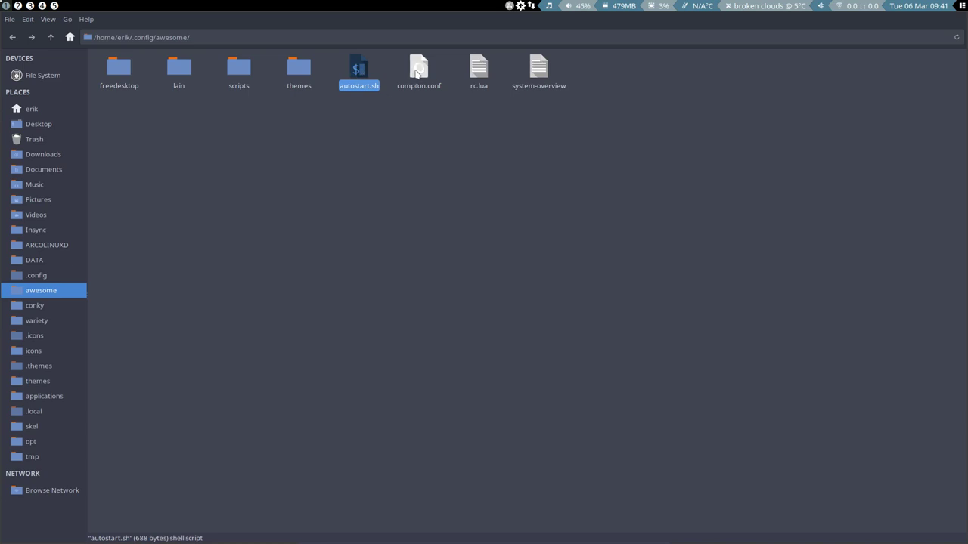
pyautogui.click(416, 72)
pyautogui.click(358, 71)
pyautogui.doubleClick(358, 70)
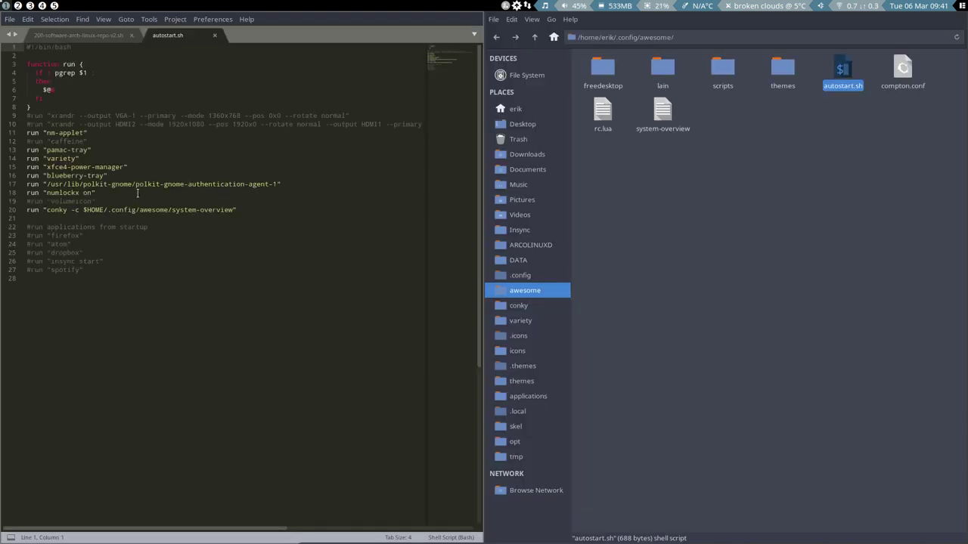
# - Comment out the run "variety" line in autostart.sh with a leading #
pyautogui.click(28, 159)
pyautogui.write('#')
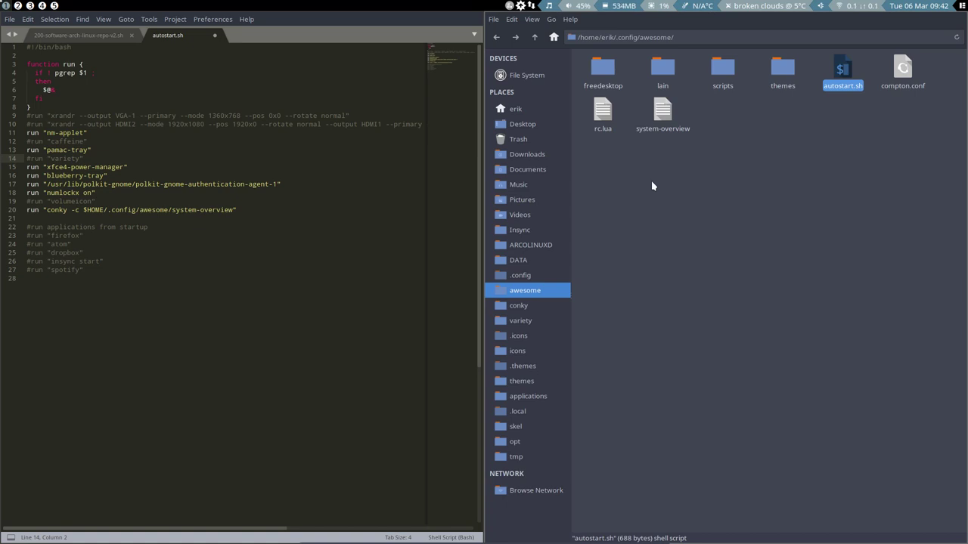
# - Consult Awesome's keyboard shortcut help and quit the running Variety wallpaper changer
pyautogui.press('super+s')
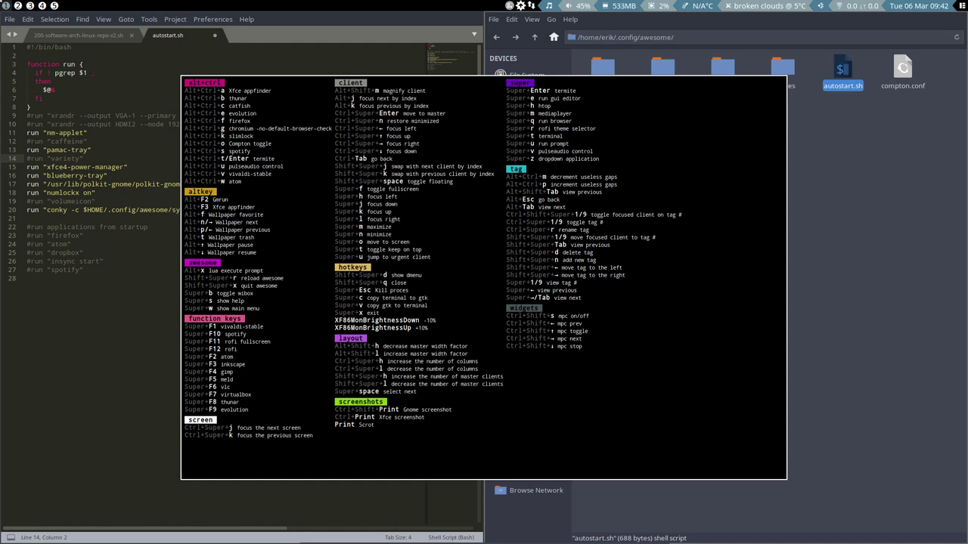
pyautogui.press('Escape')
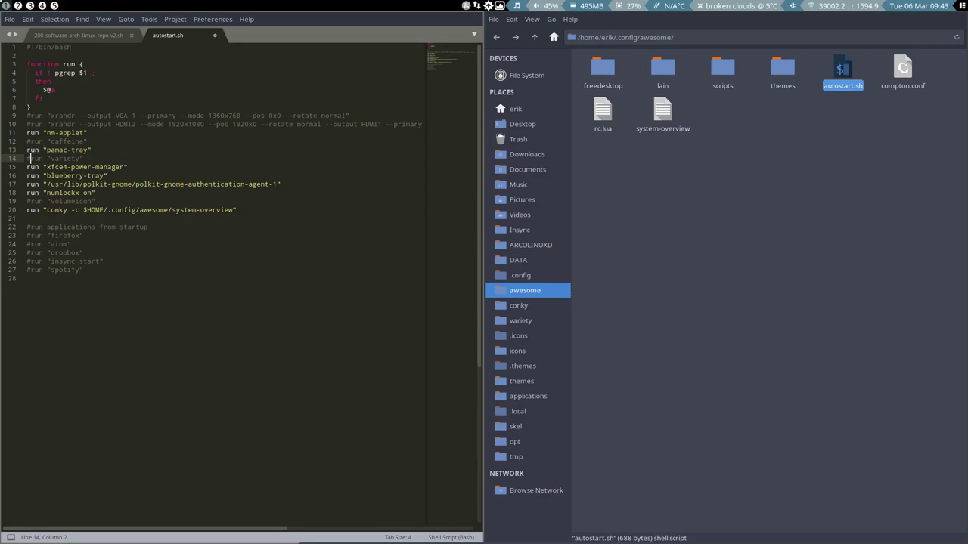
pyautogui.click(527, 6)
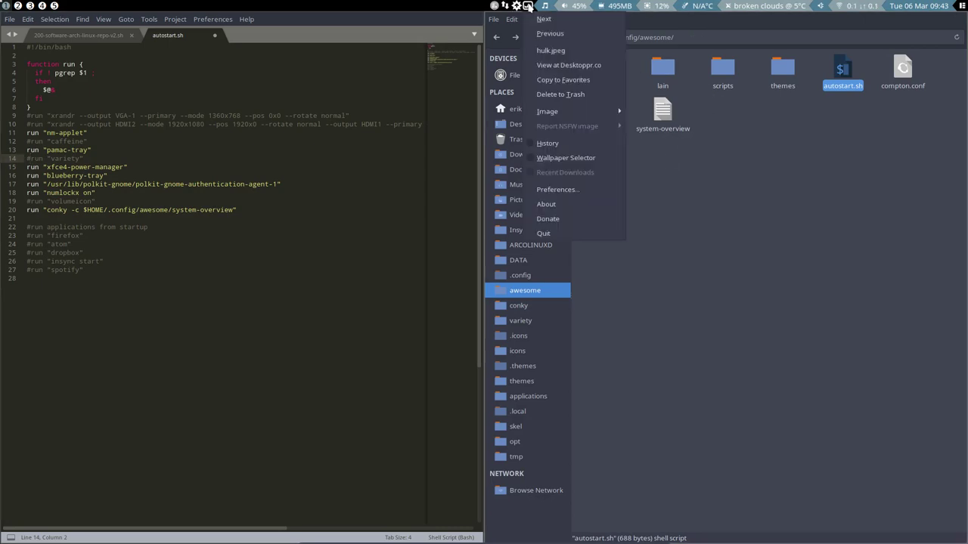
pyautogui.click(546, 233)
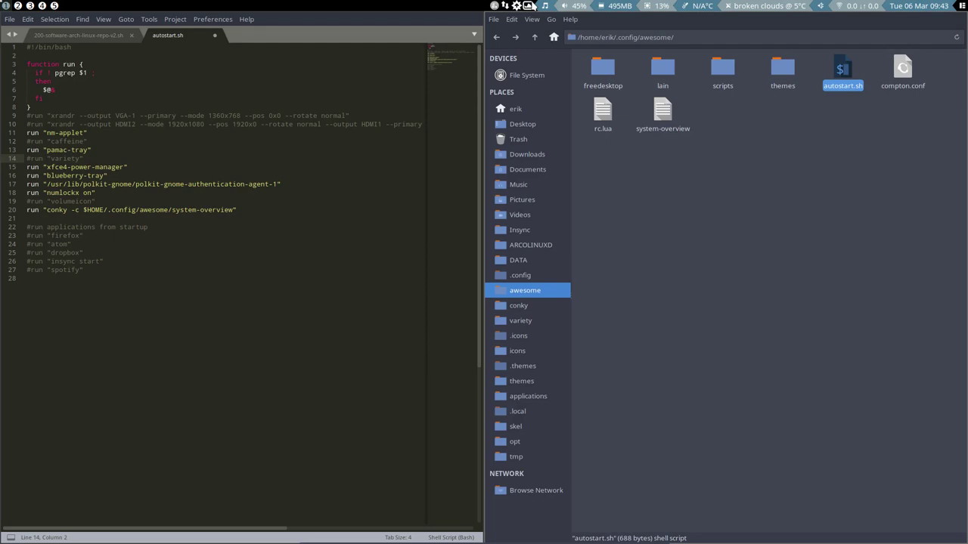
# - Save the edited autostart.sh file
pyautogui.click(325, 193)
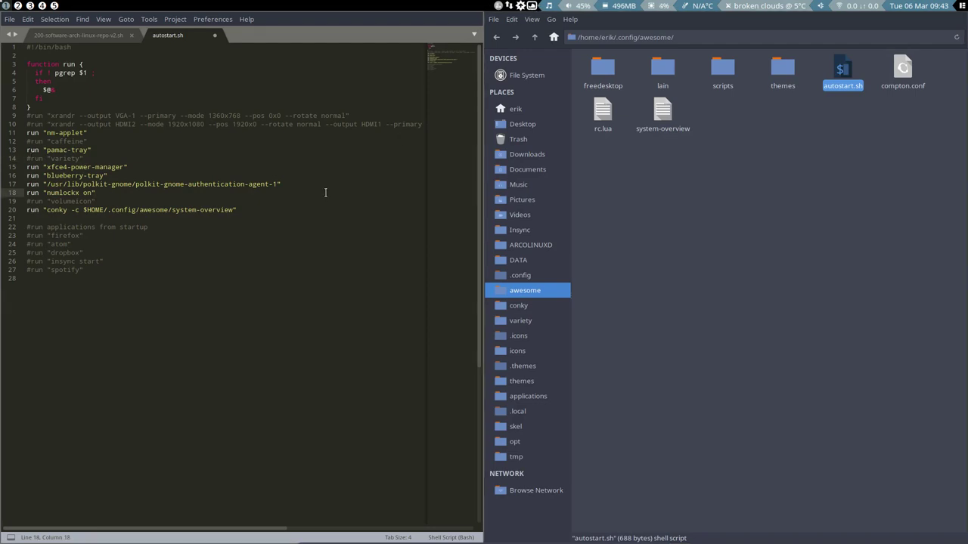
pyautogui.hotkey('ctrl', 's')
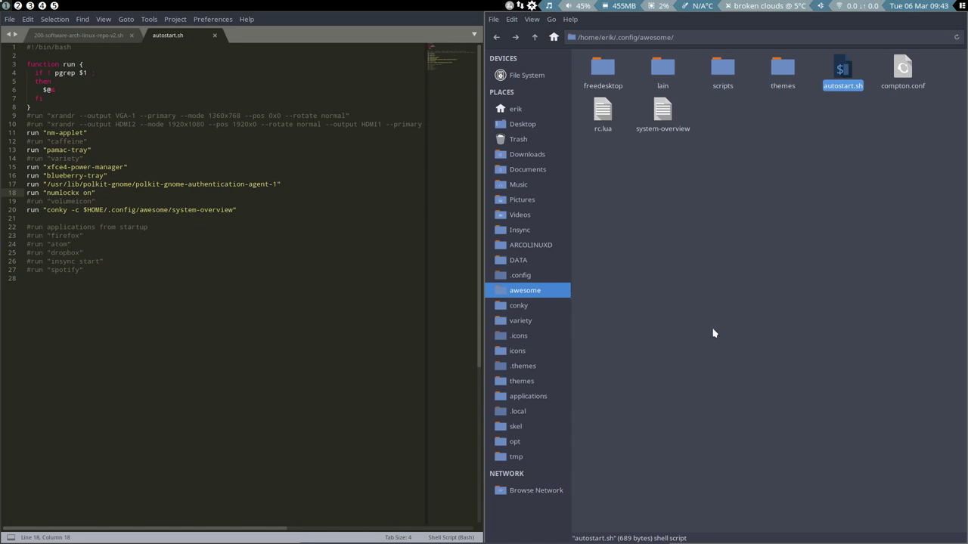
# - Examine the autostart.sh entries, including the shebang and the pamac-tray, blueberry-tray, polkit-gnome authentication agent and conky lines
pyautogui.click(221, 199)
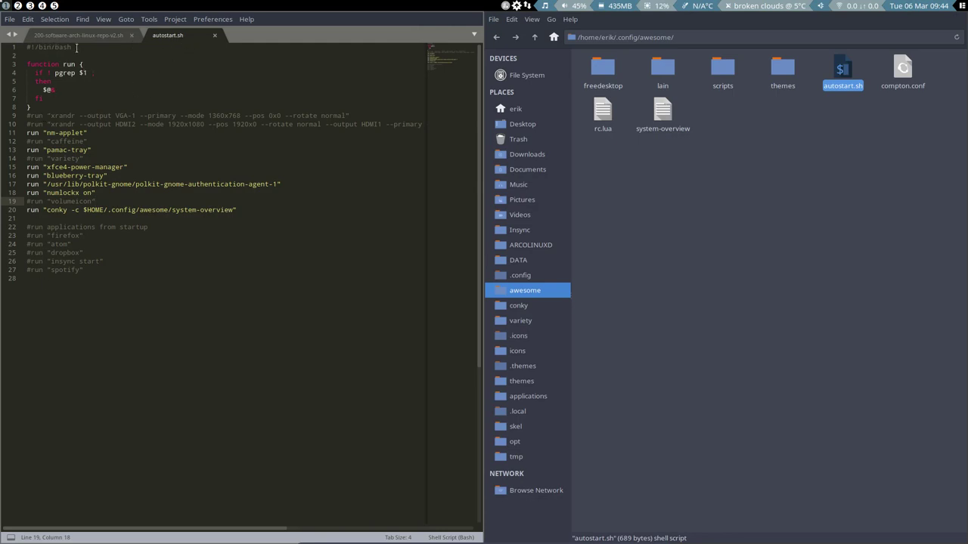
pyautogui.moveTo(76, 47); pyautogui.dragTo(26, 48)
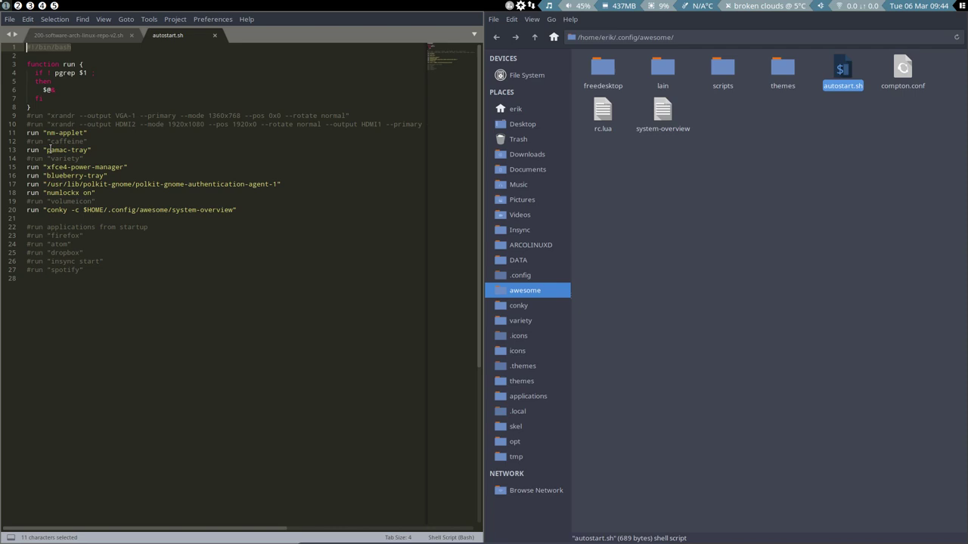
pyautogui.click(28, 150)
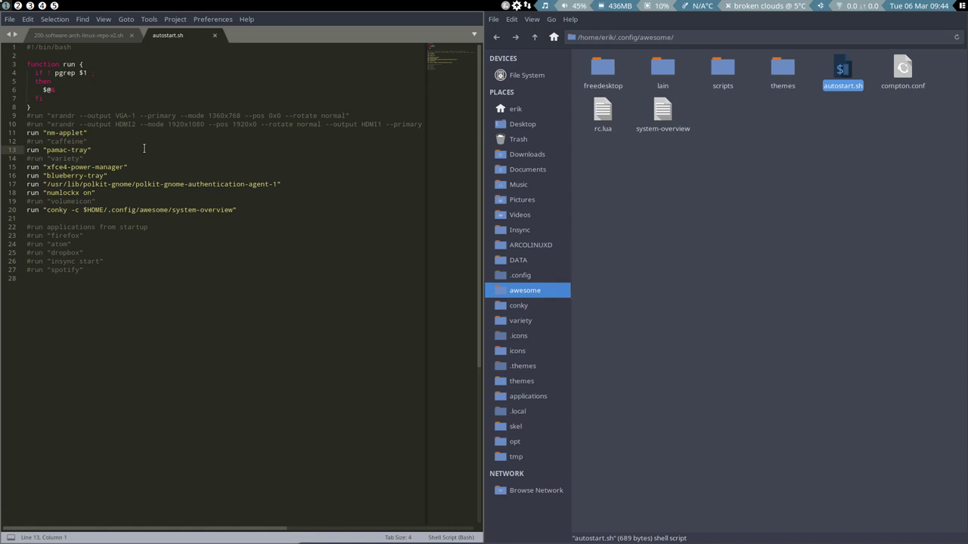
pyautogui.click(76, 175)
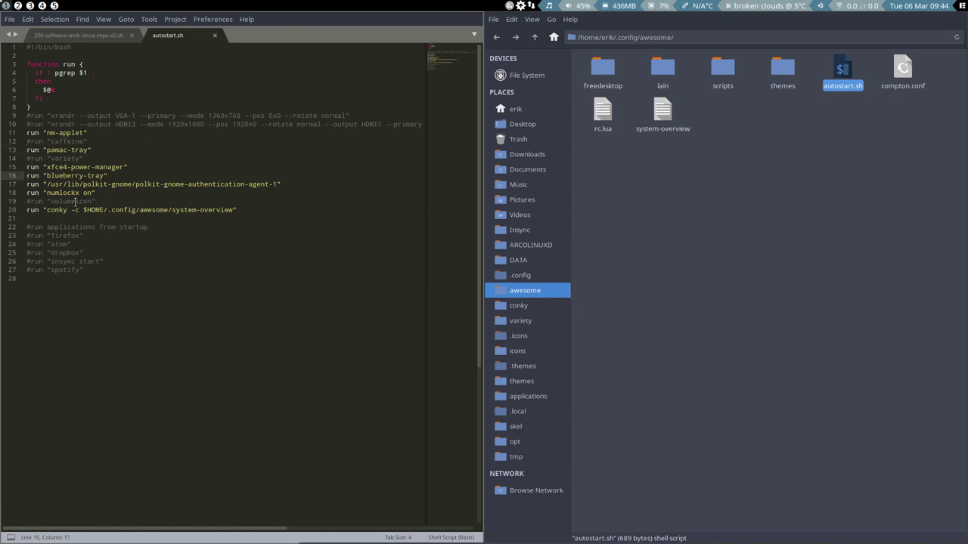
pyautogui.click(133, 184)
pyautogui.moveTo(290, 181); pyautogui.dragTo(12, 188)
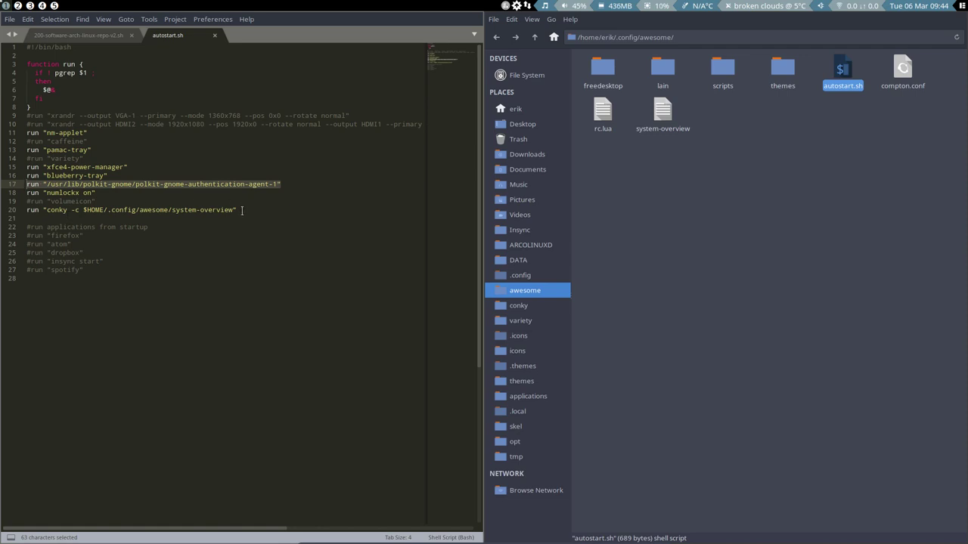
pyautogui.click(243, 210)
pyautogui.click(28, 210)
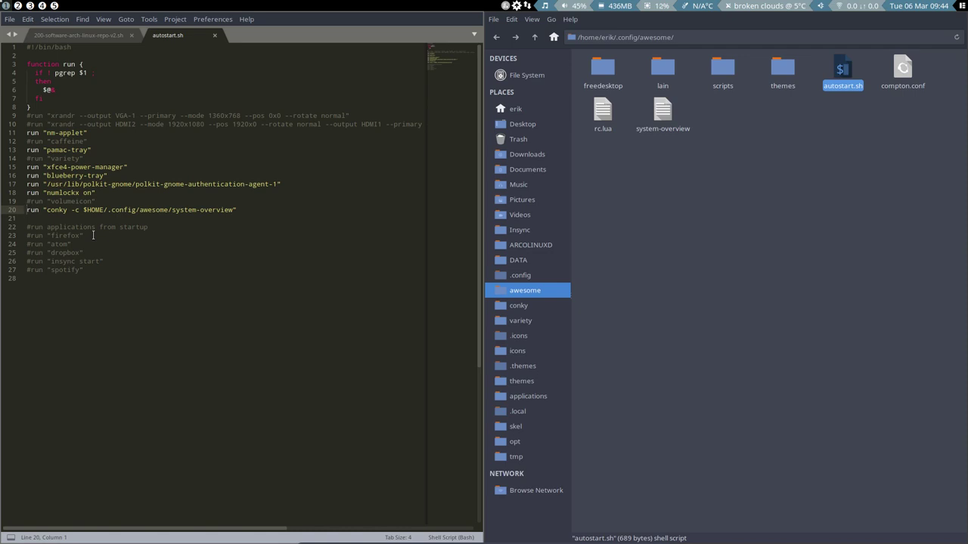
# - Comment out the run "conky -c $HOME/.config/awesome/system-overview" line with a leading # and save autostart.sh
pyautogui.write('#')
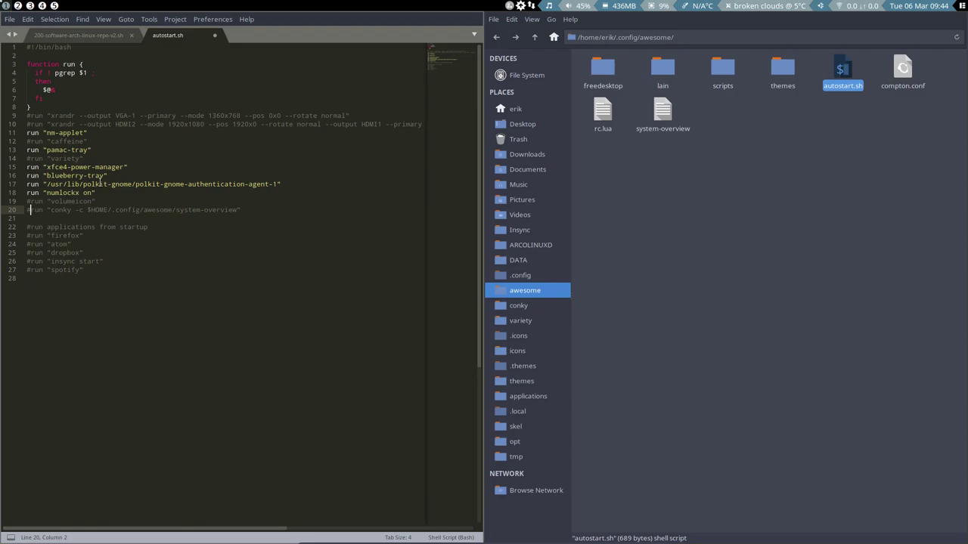
pyautogui.hotkey('ctrl', 's')
# - Stop the running conky with killall conky in a terminal on the second workspace, and close the terminal
pyautogui.click(16, 9)
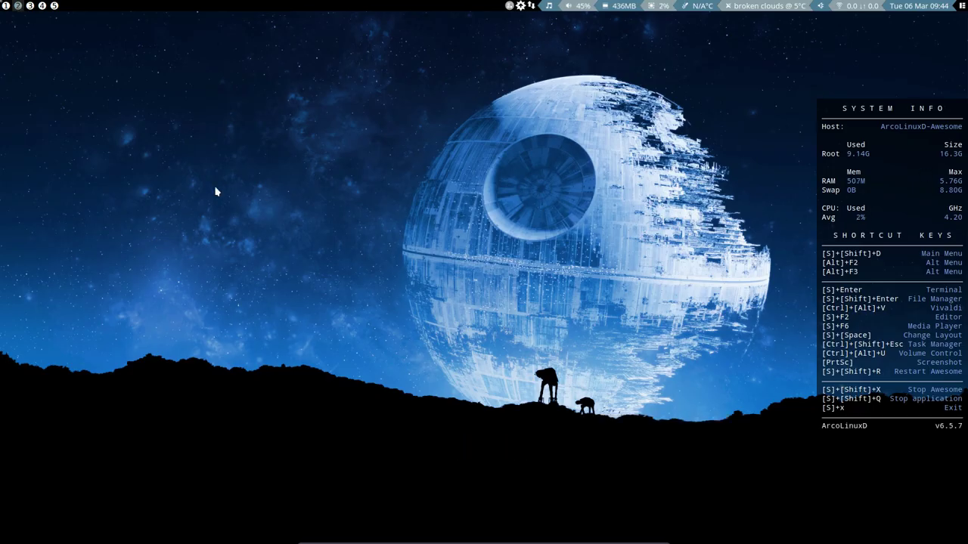
pyautogui.press('super+Escape')
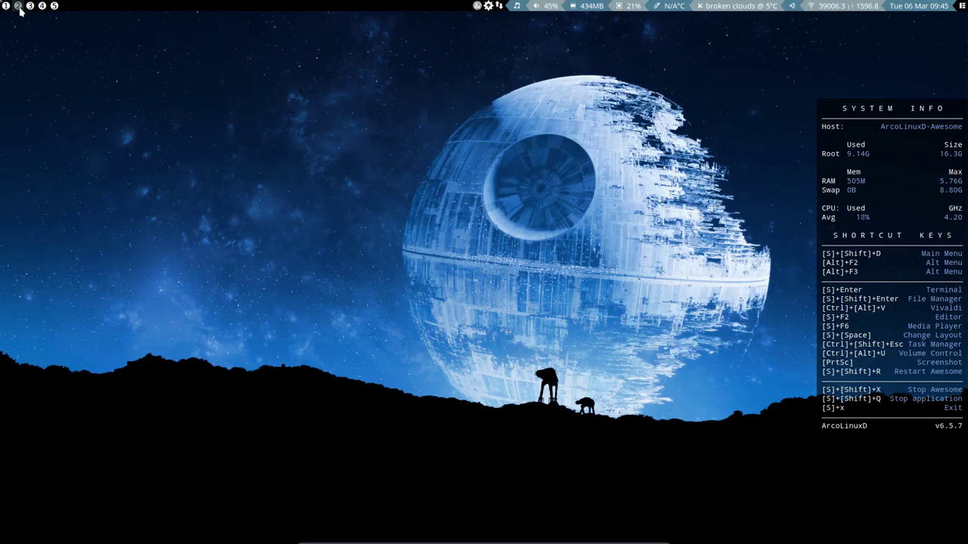
pyautogui.click(17, 6)
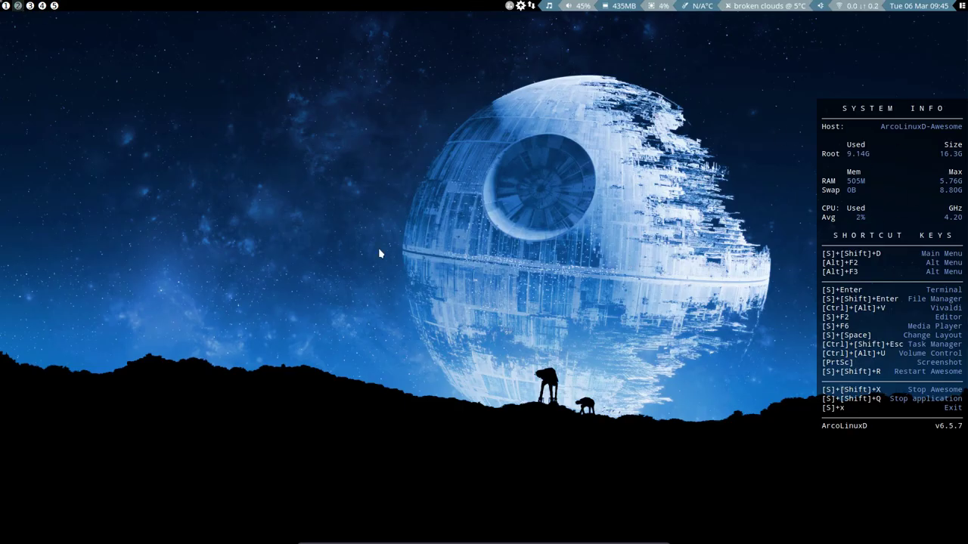
pyautogui.hotkey('ctrl', 'alt', 't')
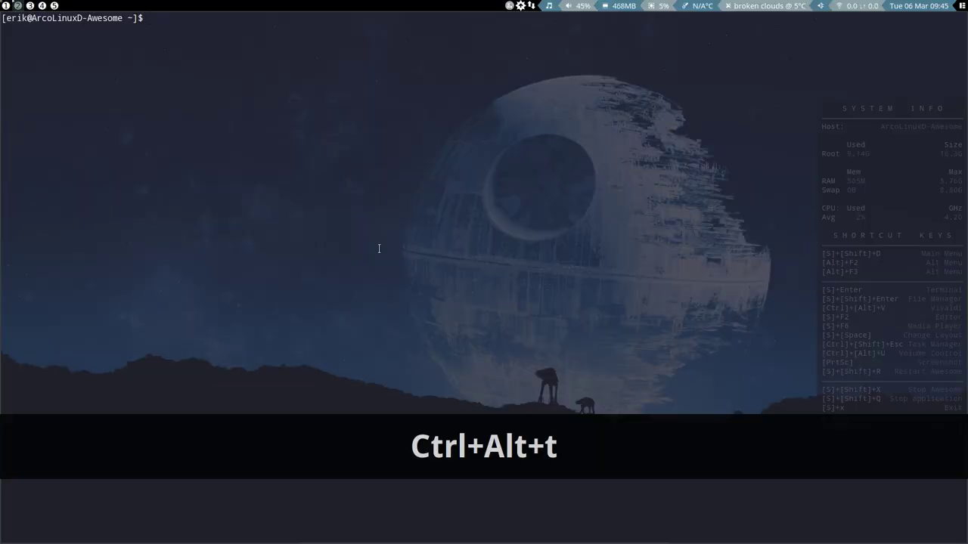
pyautogui.write('killall conky')
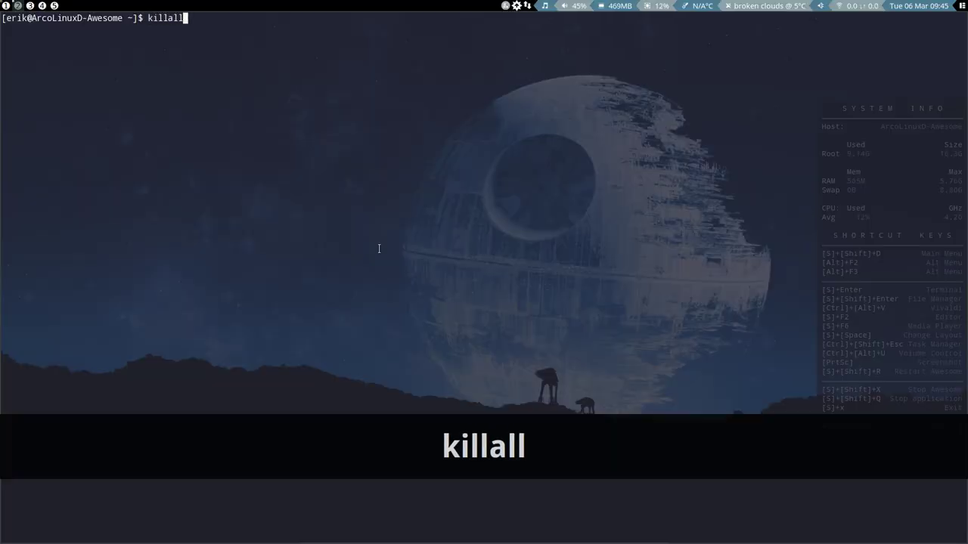
pyautogui.press('Return')
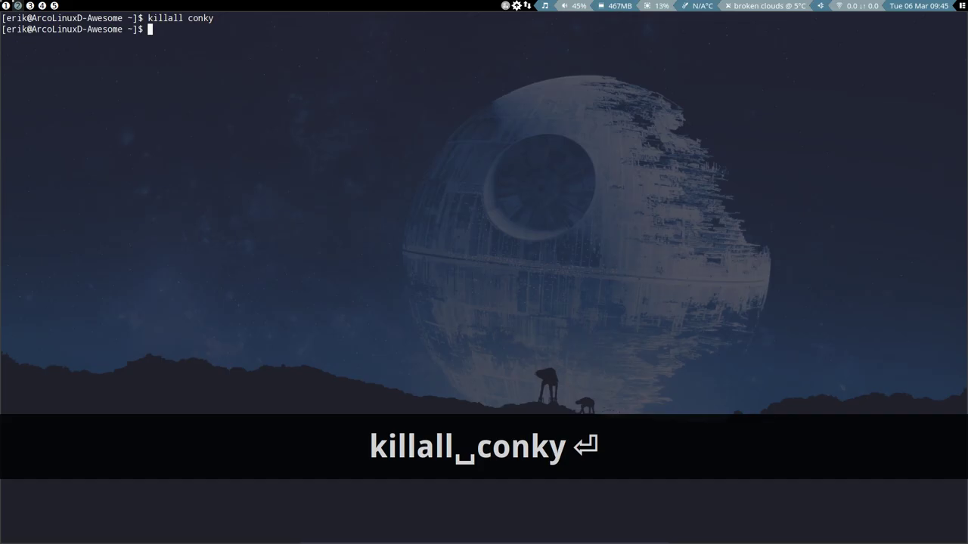
pyautogui.press('super+shift+q')
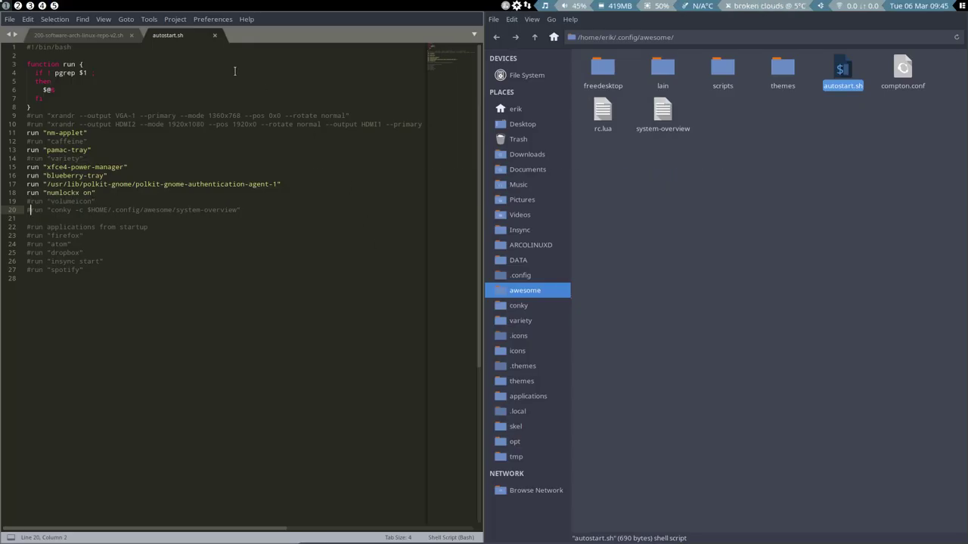
# - Return to the first workspace, enlarge the autostart.sh text and widen the editor to examine the startup entries
pyautogui.click(18, 9)
pyautogui.click(5, 5)
pyautogui.scroll(7, 83, 226)
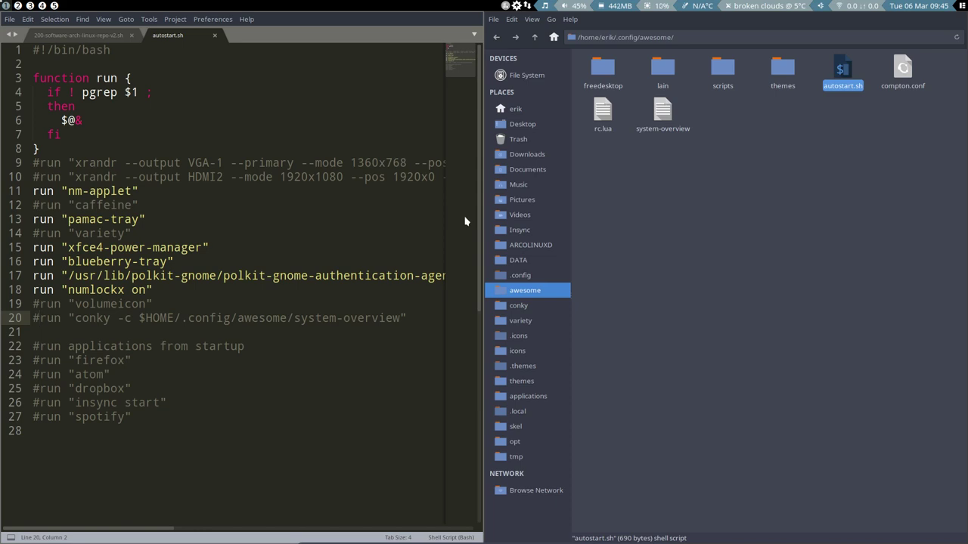
pyautogui.moveTo(481, 219); pyautogui.dragTo(648, 235)
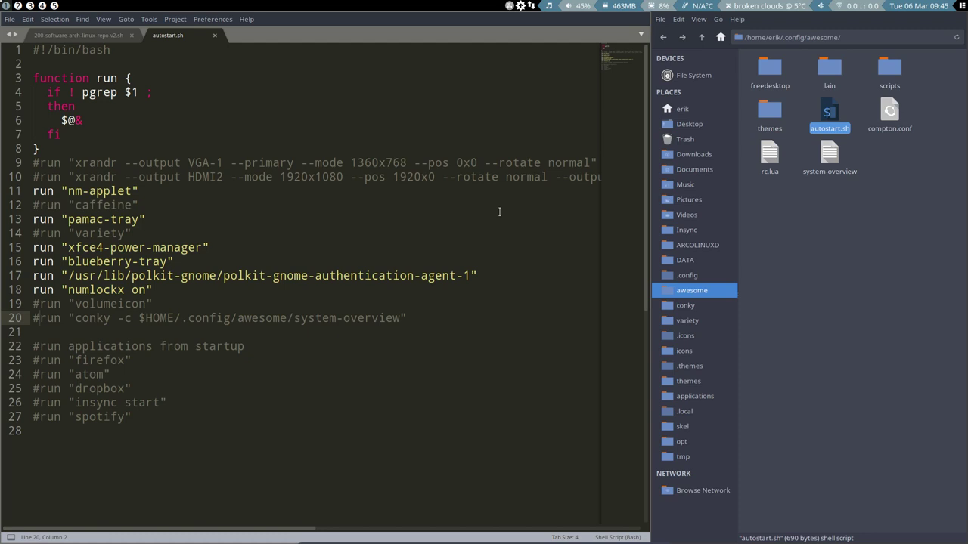
pyautogui.click(846, 255)
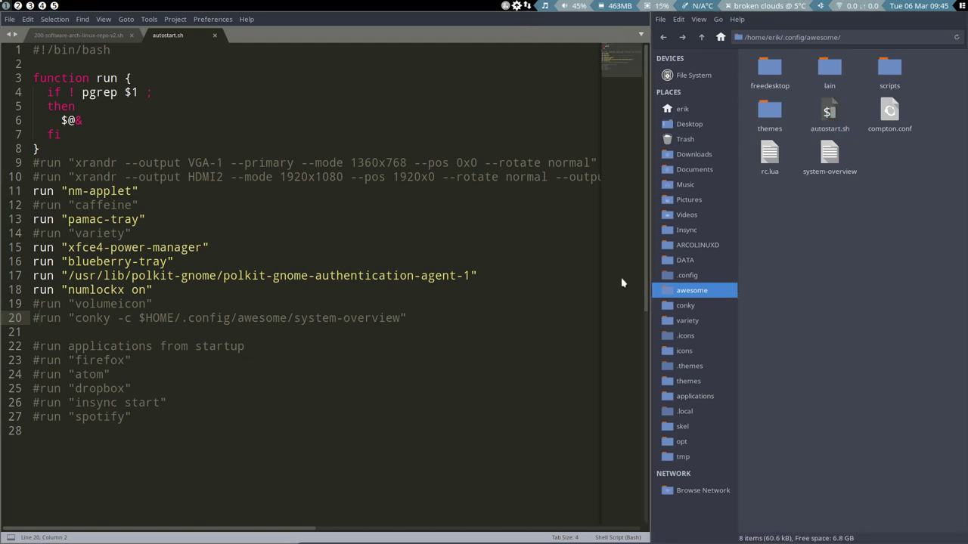
pyautogui.moveTo(620, 276); pyautogui.dragTo(459, 281)
# - Close the file manager and the text editor, and restart Awesome
pyautogui.press('super+shift+q')
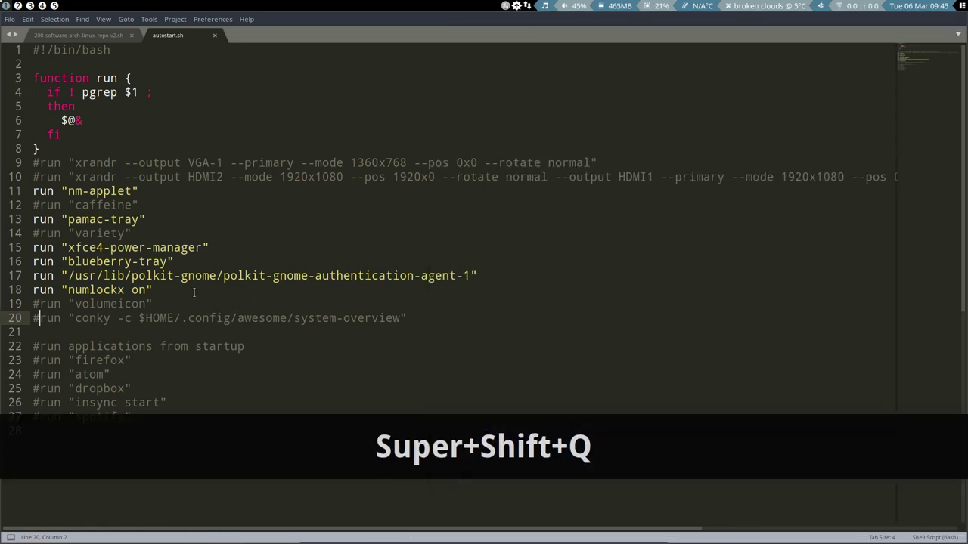
pyautogui.press('super+shift+q')
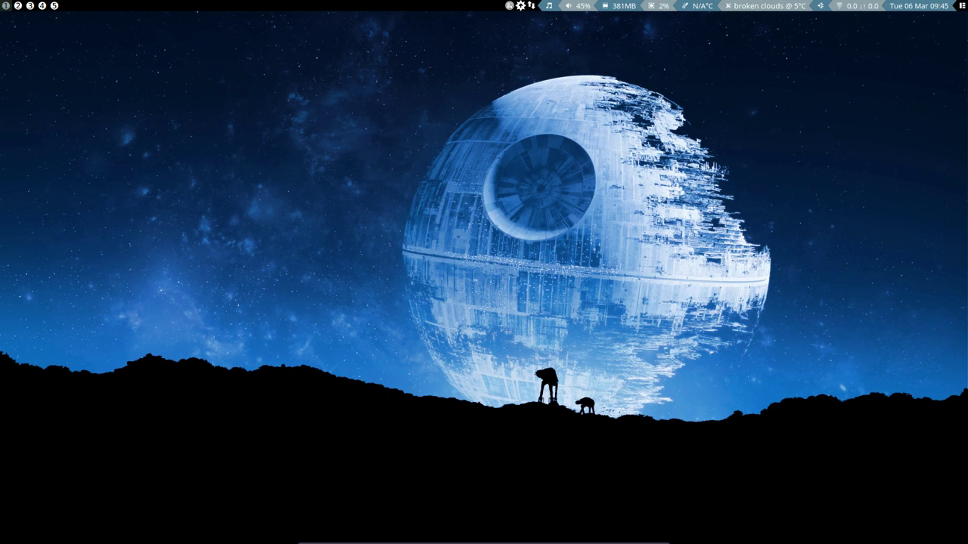
pyautogui.press('super+shift+r')
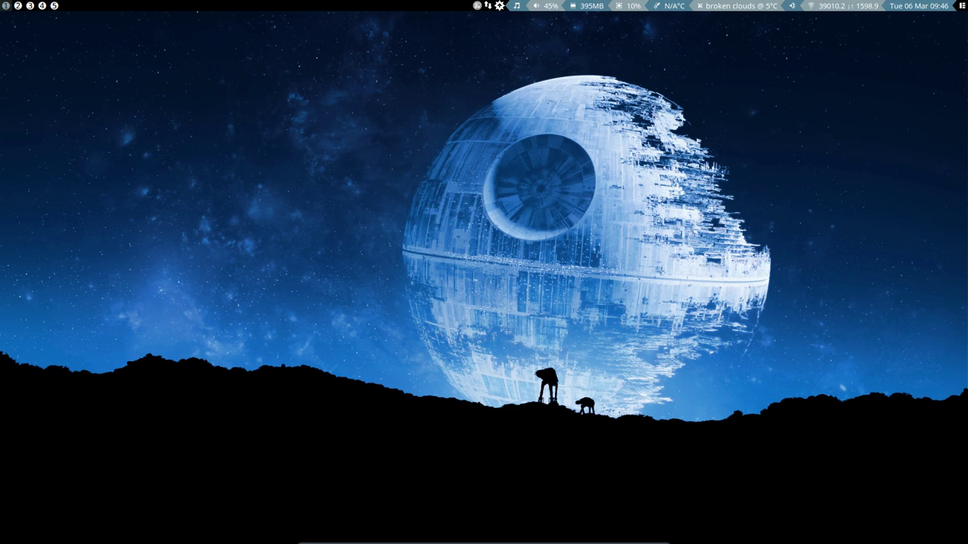
# - Look at the entries of the Awesome submenu in the desktop menu and dismiss it
pyautogui.rightClick(229, 100)
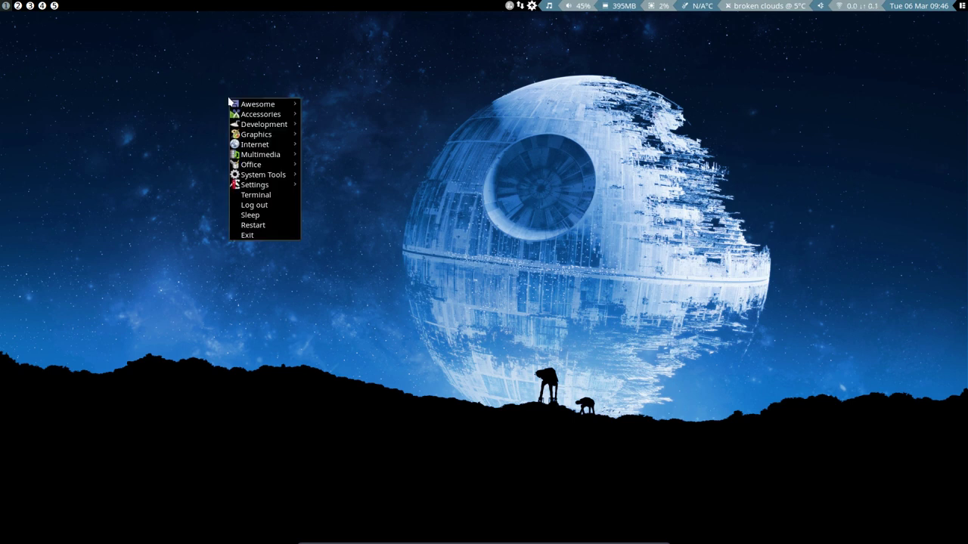
pyautogui.moveTo(277, 118)
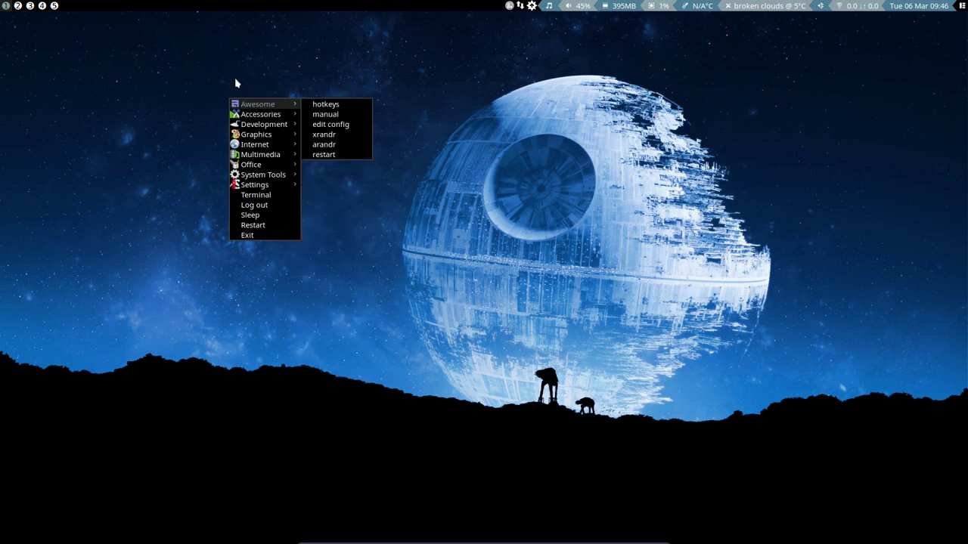
pyautogui.press('Escape')
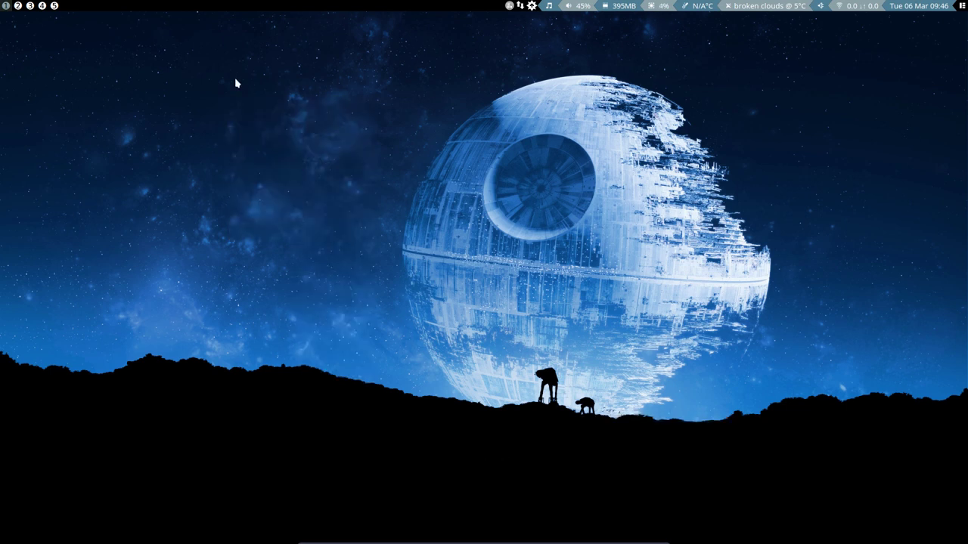
# - Apply transfer-orange-3840x2160-4k.jpg as the full-screen wallpaper with Nitrogen, close it and restart Awesome
pyautogui.press('super+shift+d')
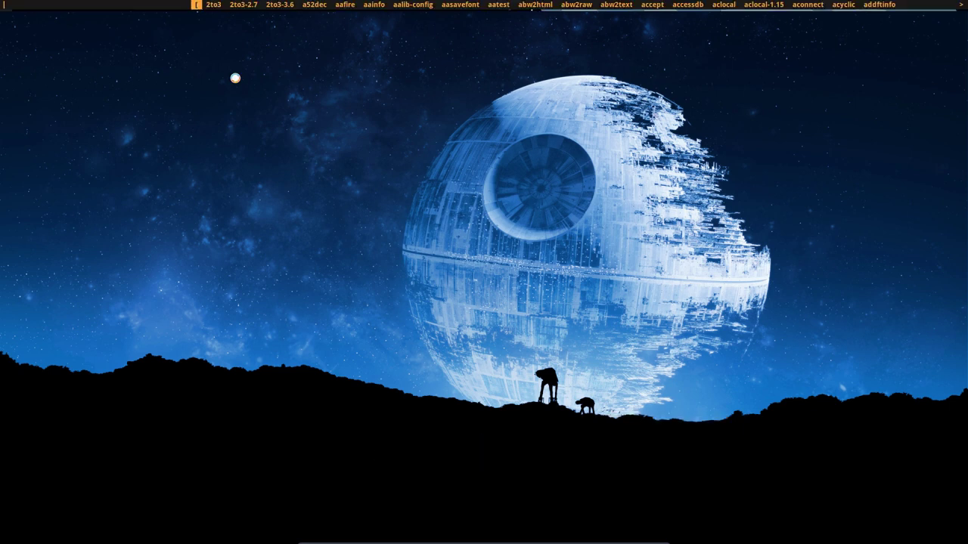
pyautogui.write('nit')
pyautogui.press('Return')
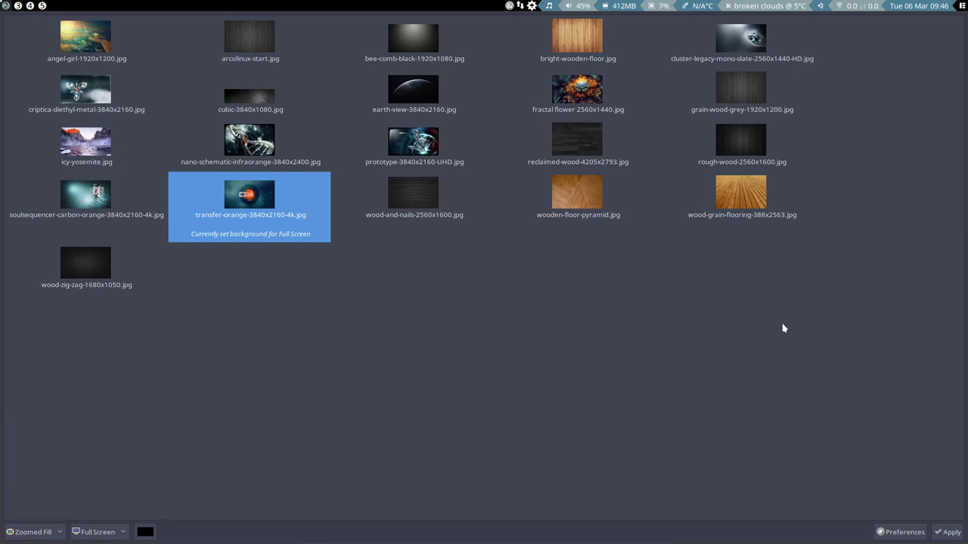
pyautogui.click(947, 534)
pyautogui.press('super+shift+q')
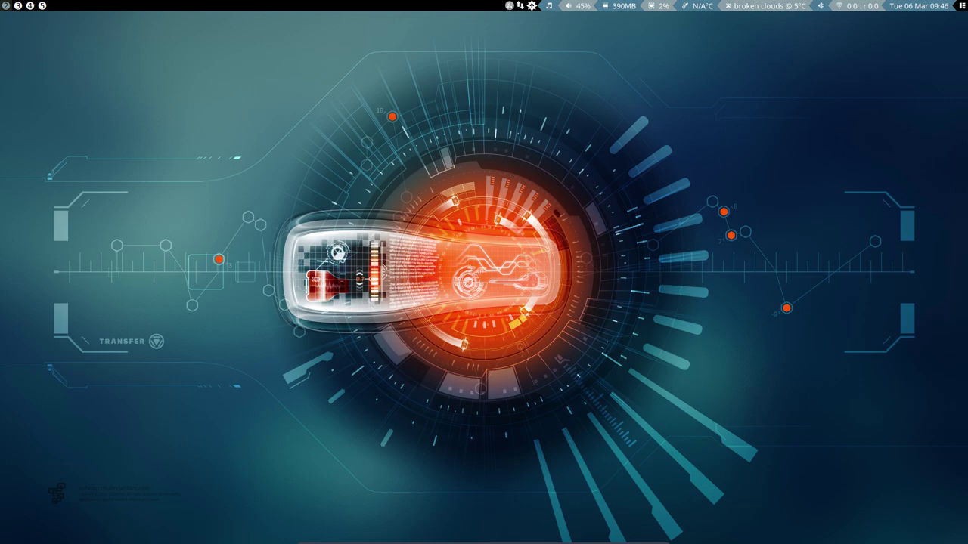
pyautogui.press('super+shift+r')
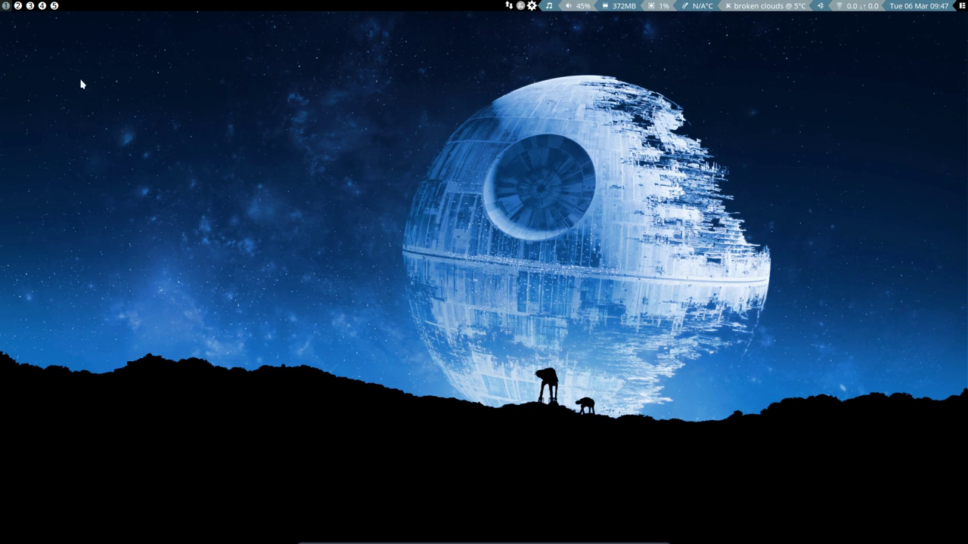
# - Open the file manager, browse to .config/awesome/themes/powerarrow-blue and select starwars.jpg
pyautogui.press('super+shift+Return')
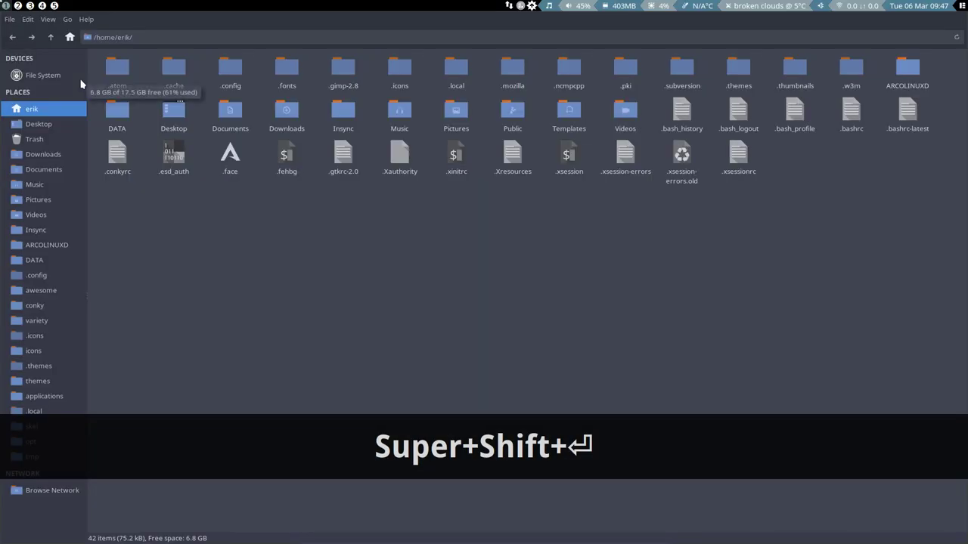
pyautogui.click(59, 292)
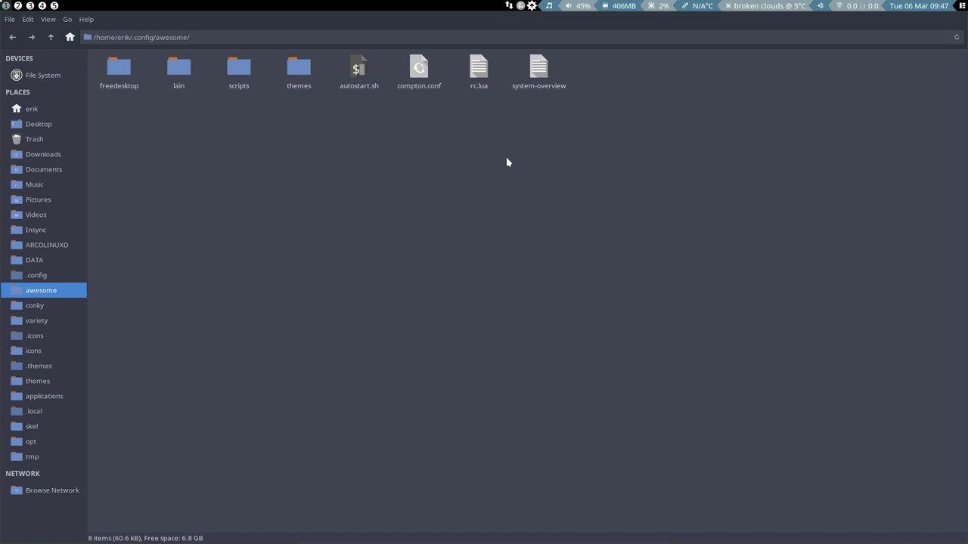
pyautogui.doubleClick(291, 78)
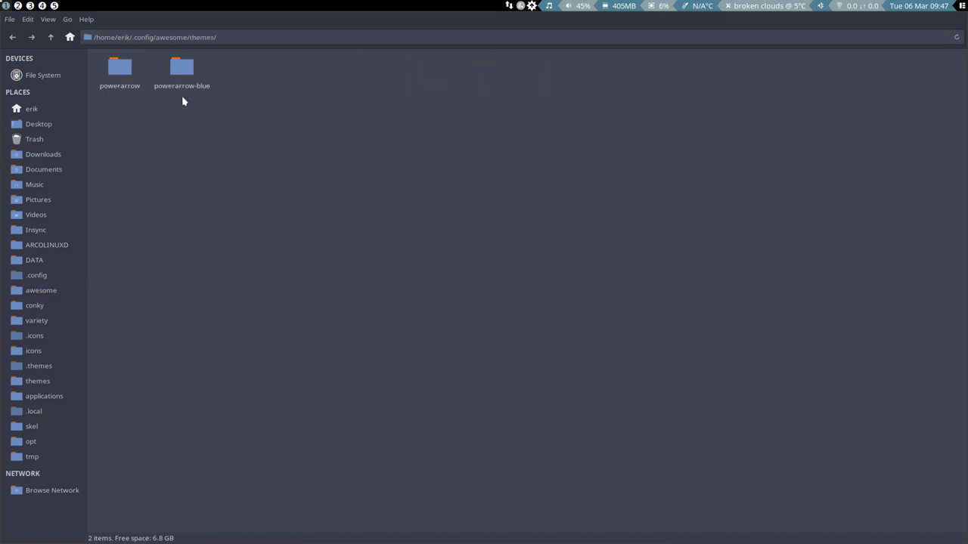
pyautogui.click(179, 71)
pyautogui.doubleClick(179, 71)
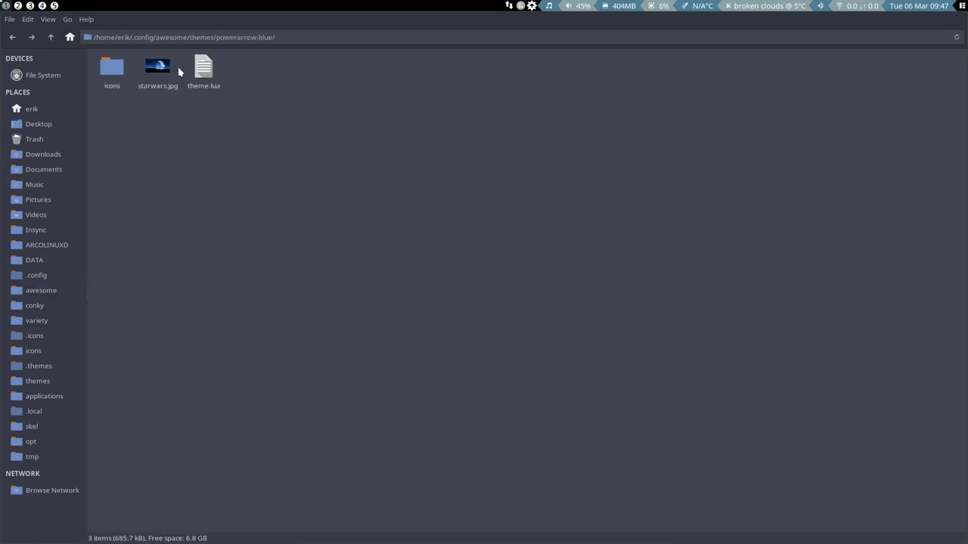
pyautogui.click(162, 72)
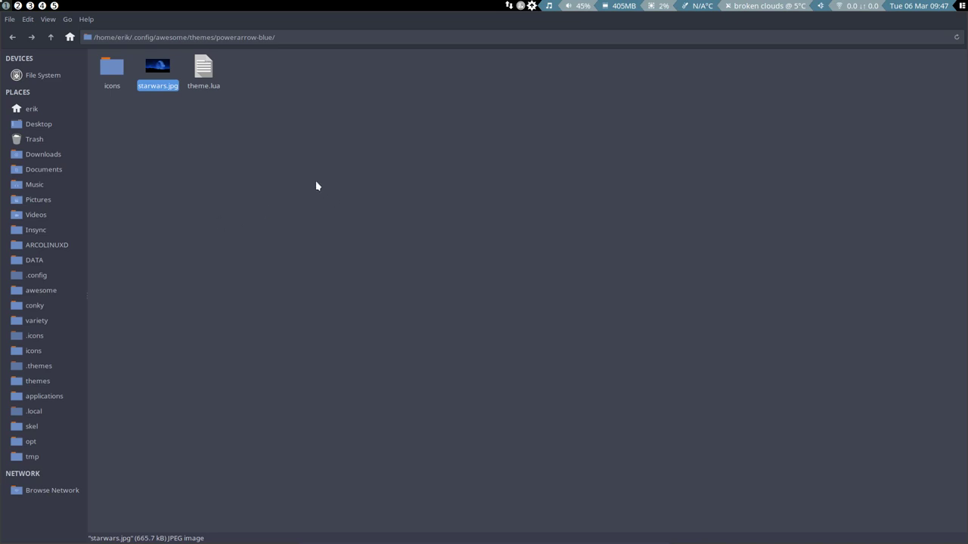
# - Open theme.lua with the project tree hidden and a wider editor, and select starwars in the theme.wallpaper line
pyautogui.doubleClick(202, 71)
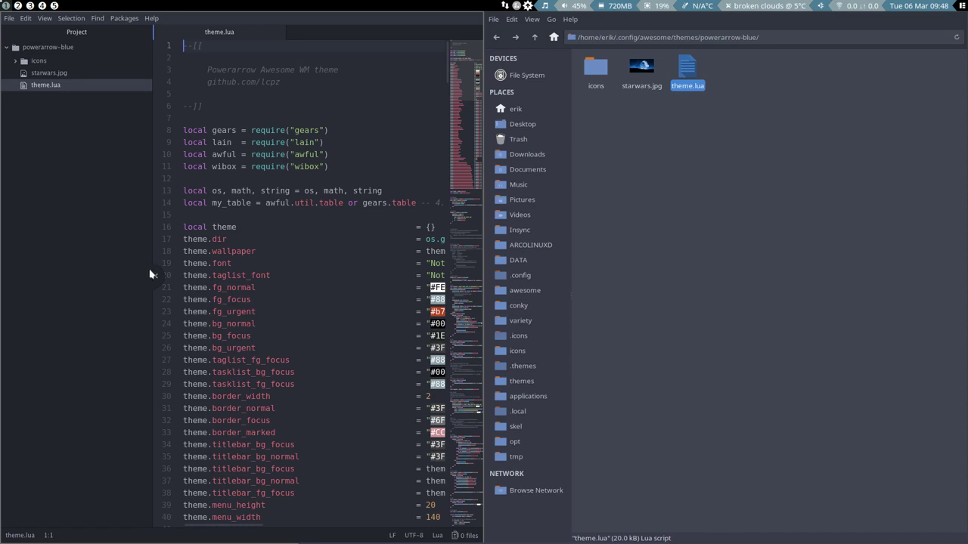
pyautogui.hotkey('ctrl', '\\')
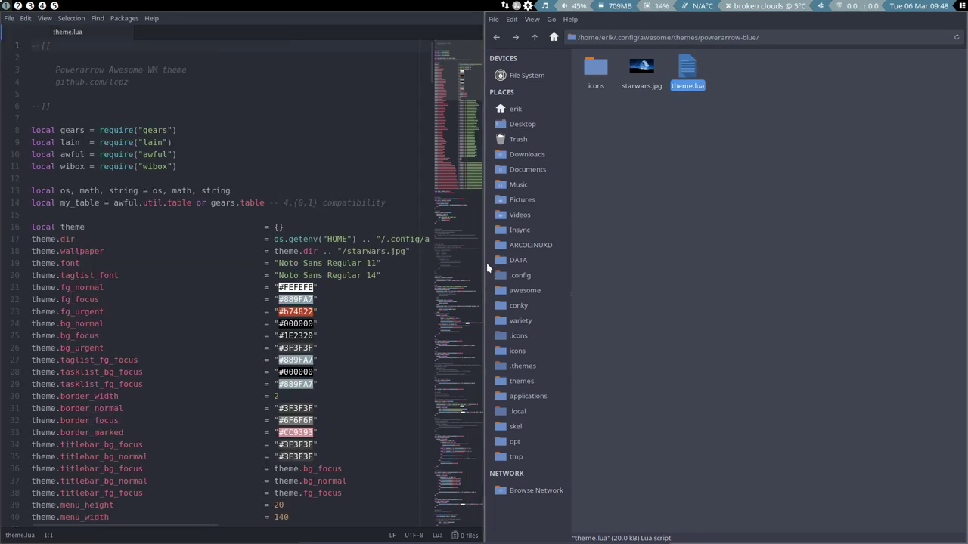
pyautogui.moveTo(484, 262); pyautogui.dragTo(648, 261)
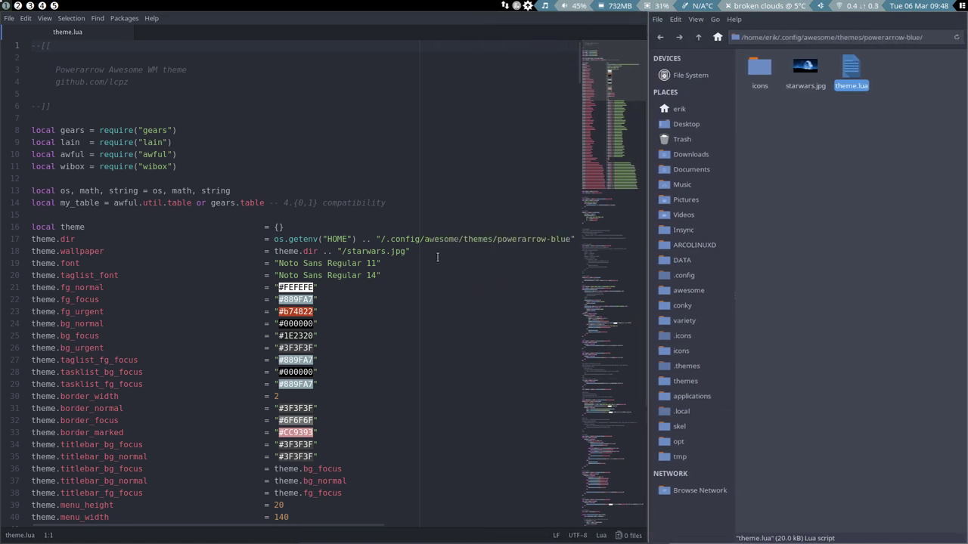
pyautogui.doubleClick(360, 251)
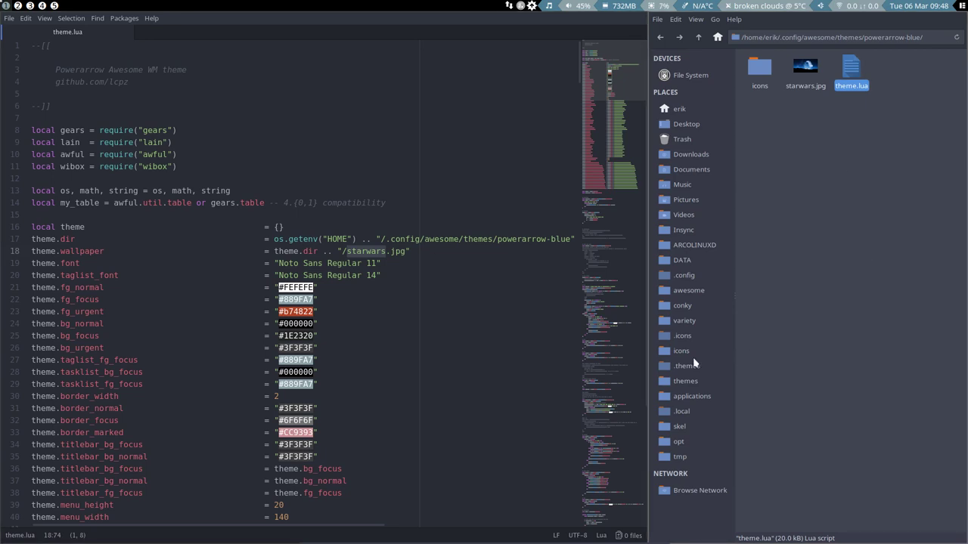
# - Browse to /usr/share/backgrounds/arcolinux and copy wooden-floor-pyramid.jpg
pyautogui.click(692, 395)
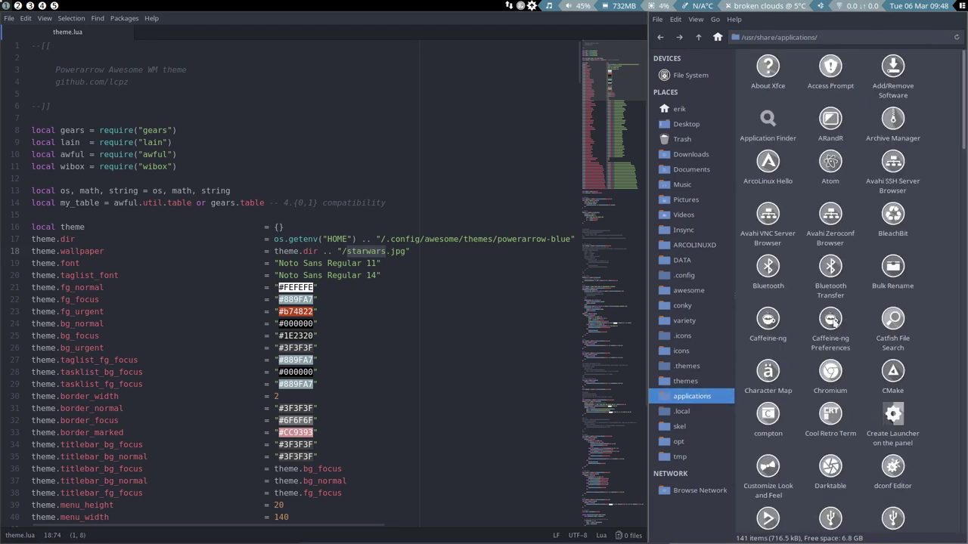
pyautogui.click(697, 38)
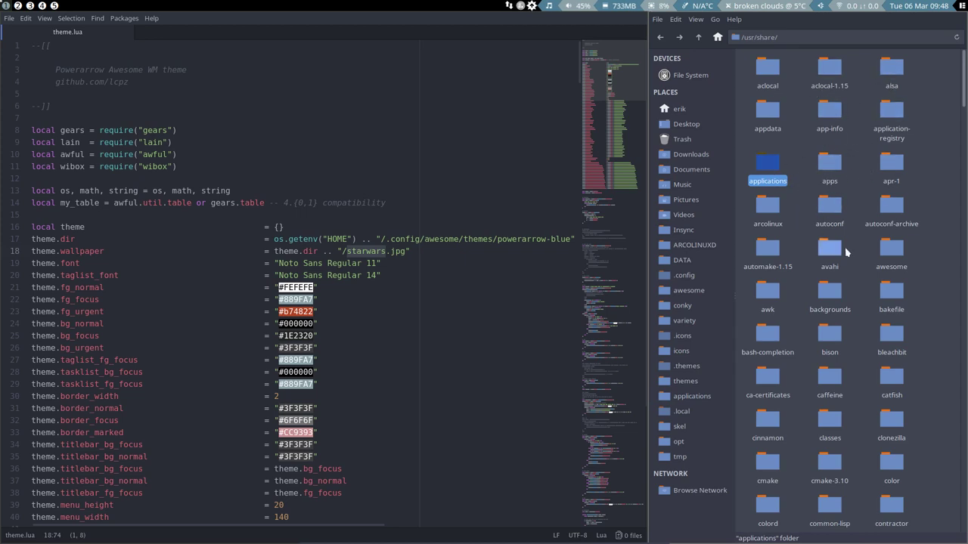
pyautogui.doubleClick(829, 300)
pyautogui.doubleClick(771, 87)
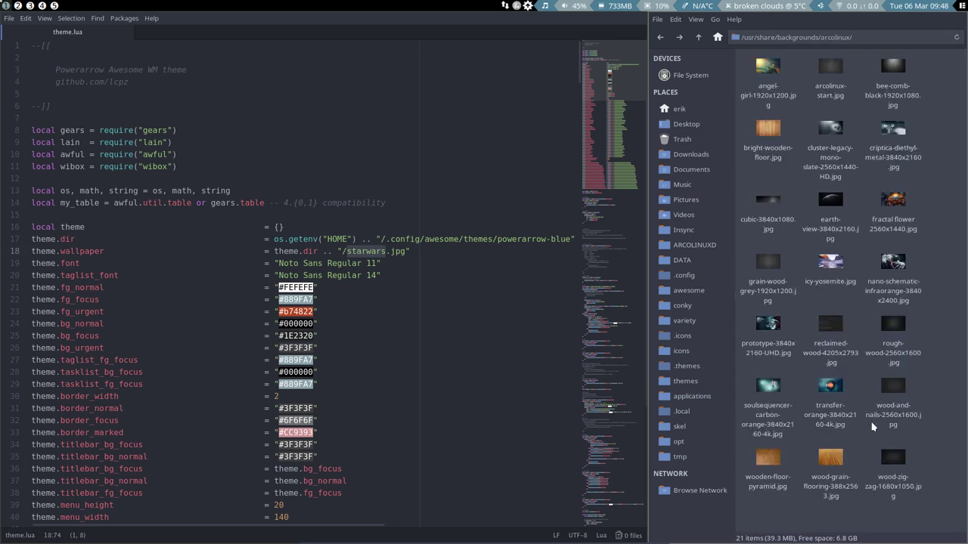
pyautogui.click(767, 473)
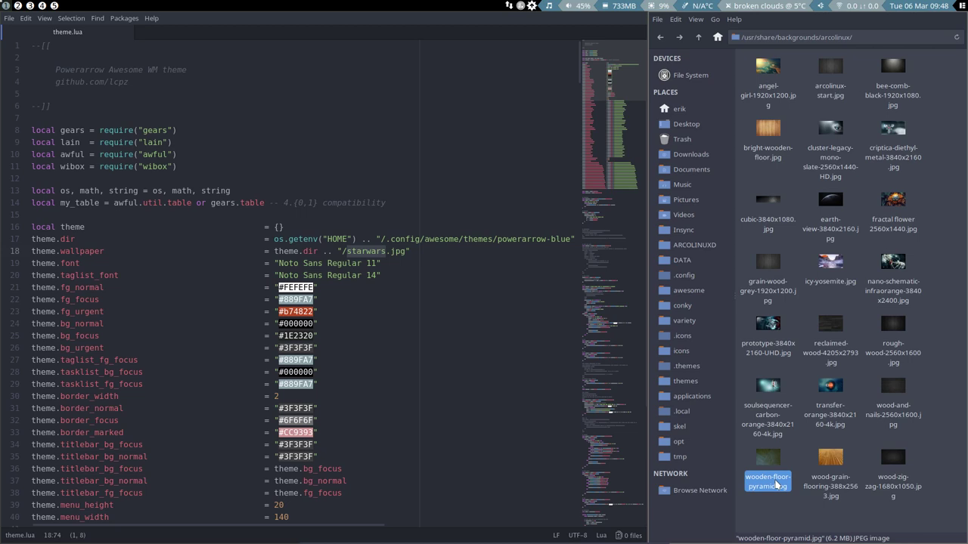
pyautogui.hotkey('ctrl', 'c')
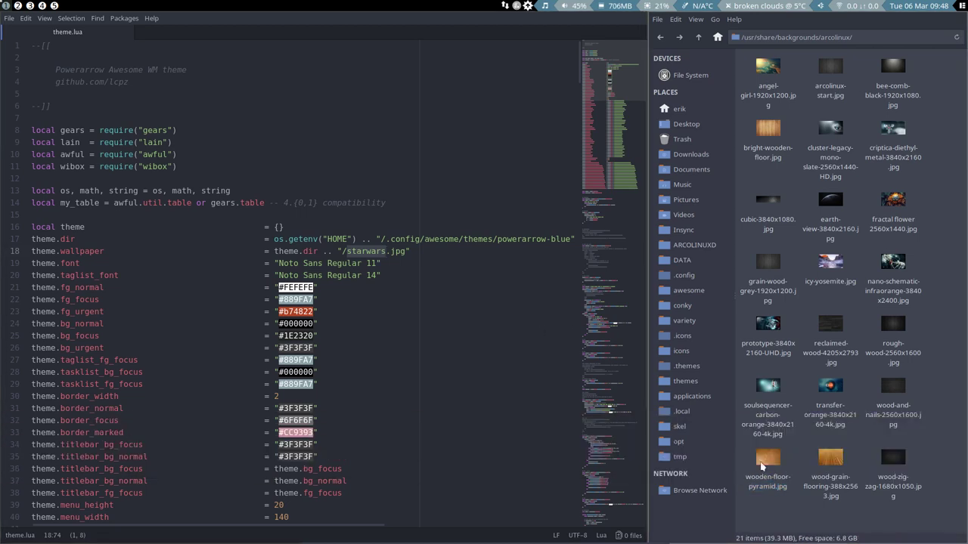
# - Paste the copied wooden-floor-pyramid.jpg into the .config/awesome/themes/powerarrow-blue folder
pyautogui.click(703, 290)
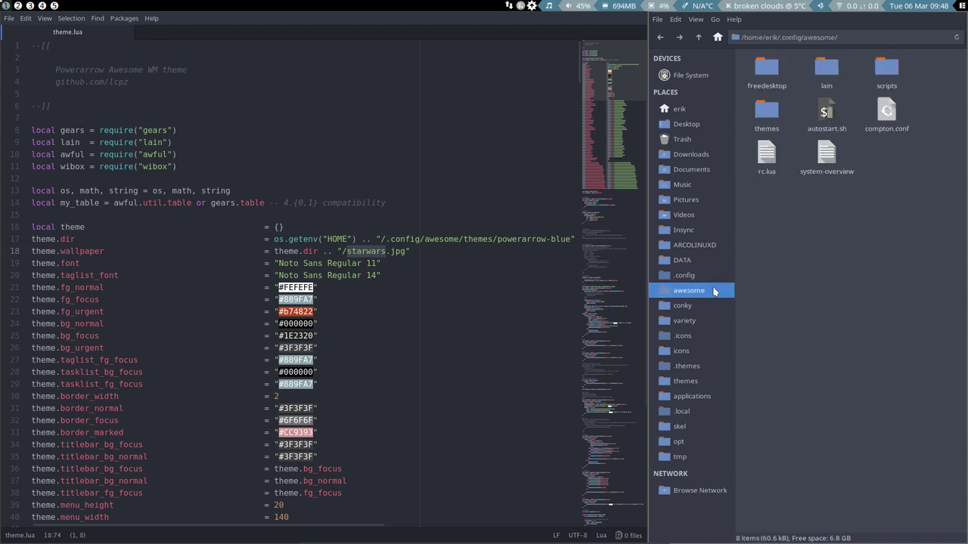
pyautogui.doubleClick(766, 112)
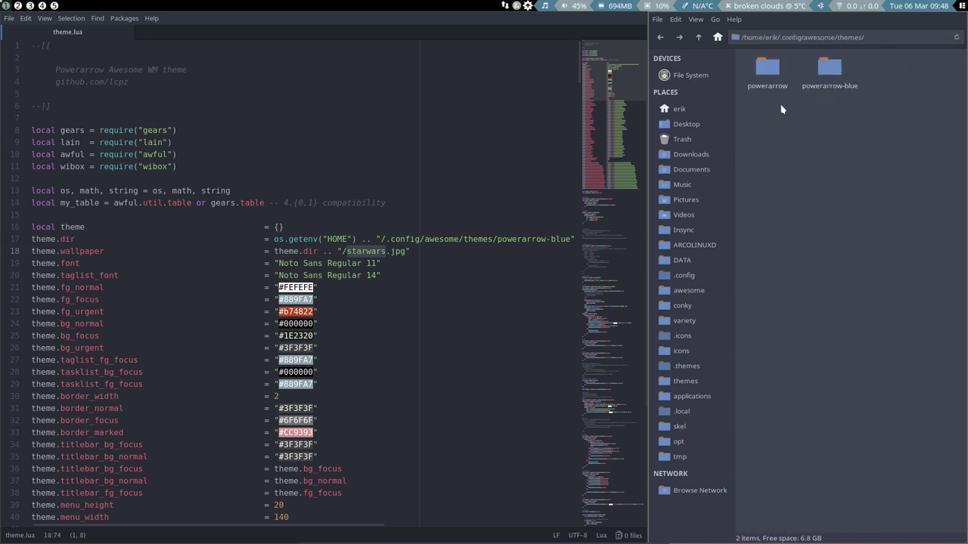
pyautogui.doubleClick(826, 67)
pyautogui.hotkey('ctrl', 'v')
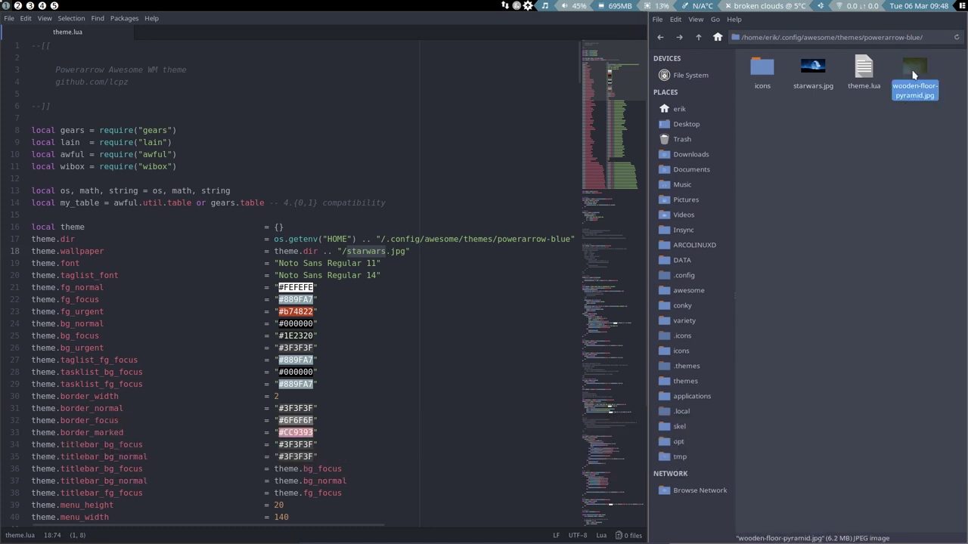
# - Copy the pasted image's base name, replace starwars with wooden-floor-pyramid in the theme.wallpaper line, and save theme.lua
pyautogui.press('F2')
pyautogui.hotkey('ctrl', 'c')
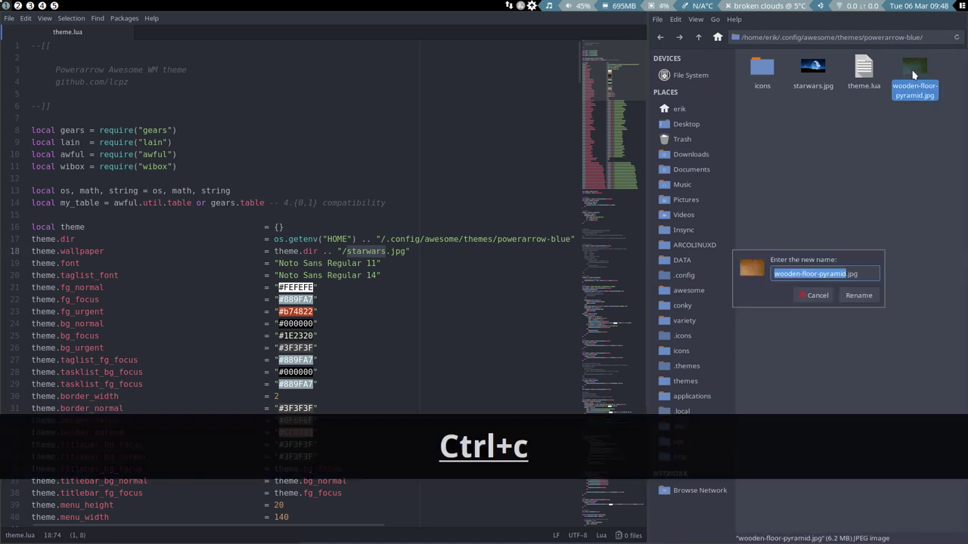
pyautogui.press('Escape')
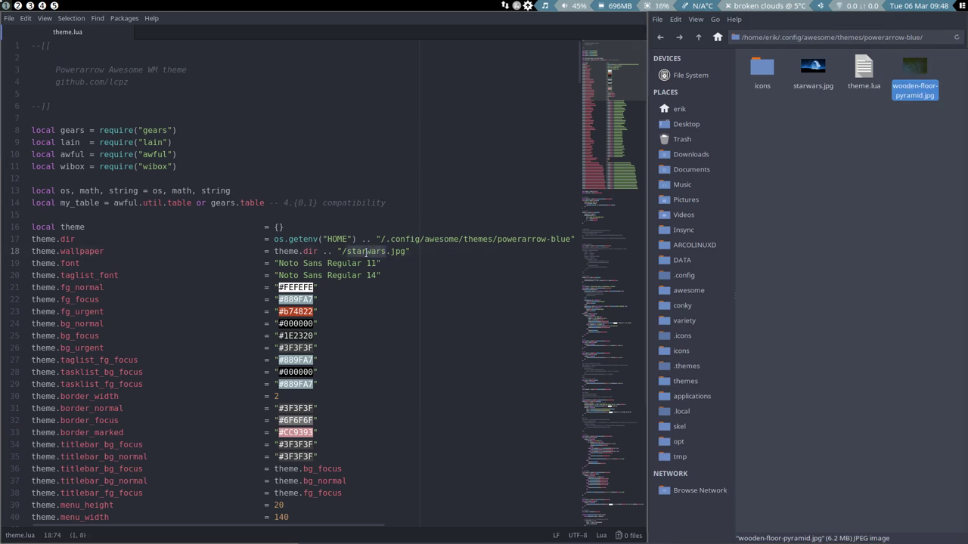
pyautogui.hotkey('ctrl', 'v')
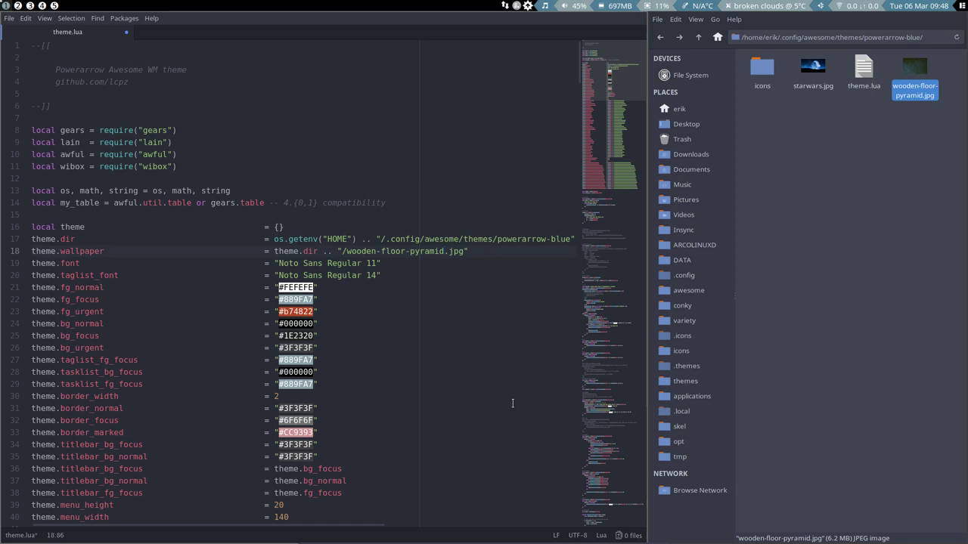
pyautogui.hotkey('ctrl', 's')
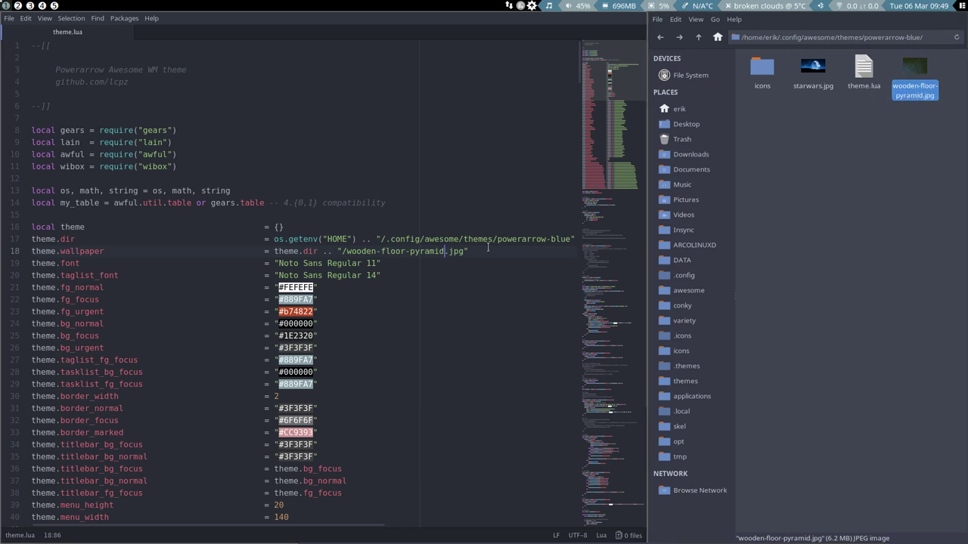
# - Check the jpg extension in the theme.wallpaper line and view the wallpaper on empty workspace 2
pyautogui.doubleClick(459, 251)
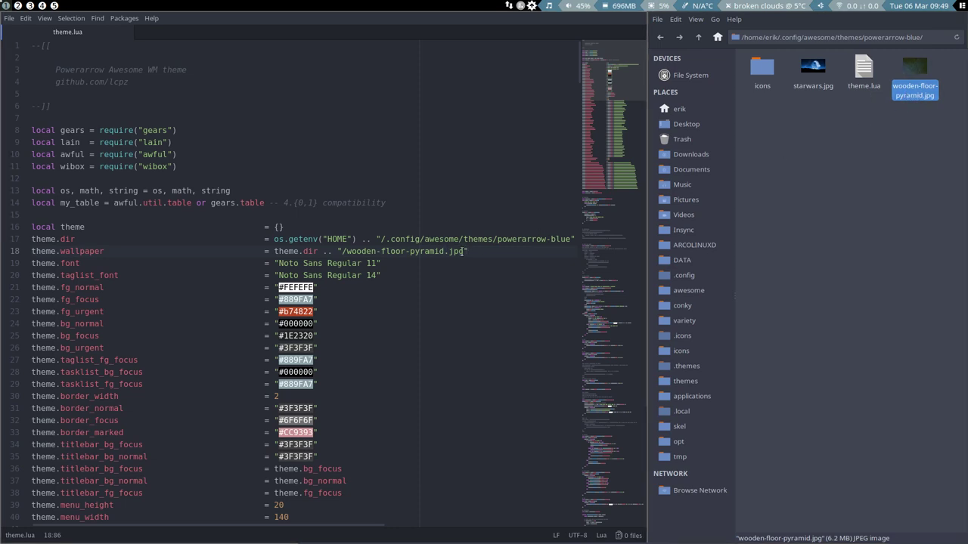
pyautogui.click(865, 164)
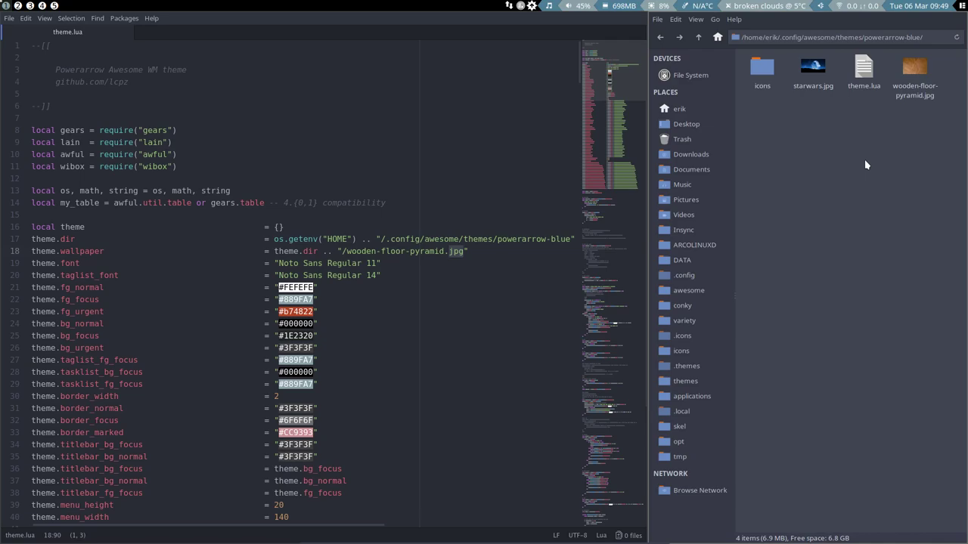
pyautogui.press('super+2')
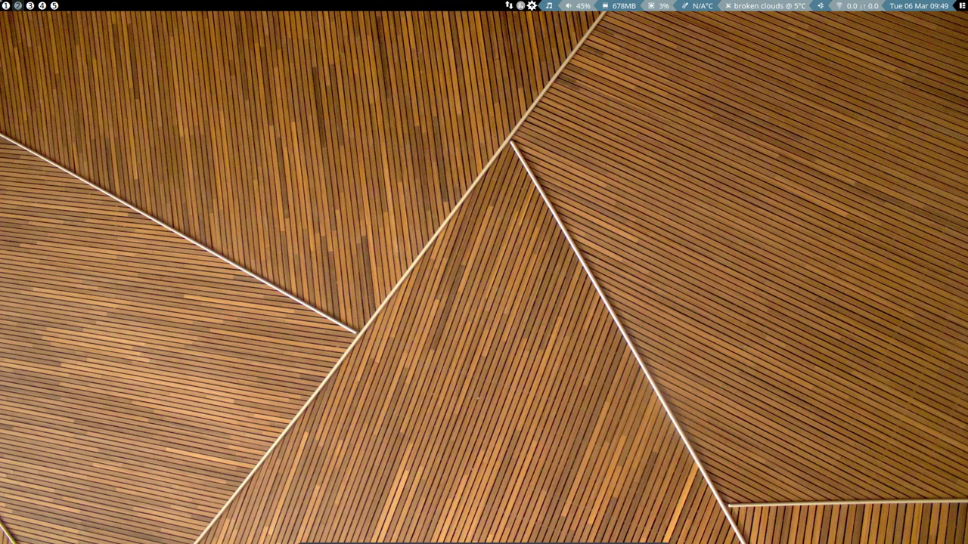
# - Return to workspace 1, show the editor's project tree and add the .config/awesome folder to the project
pyautogui.click(6, 6)
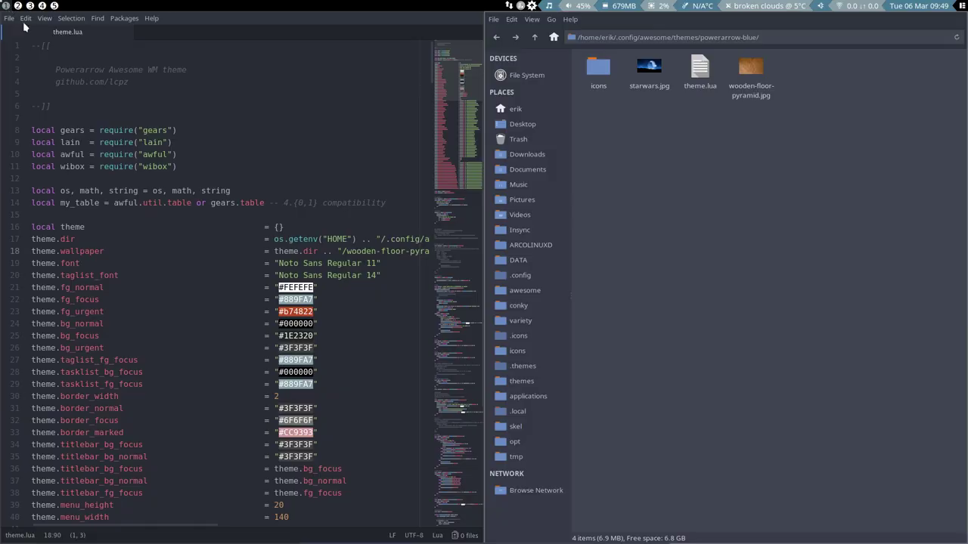
pyautogui.click(4, 278)
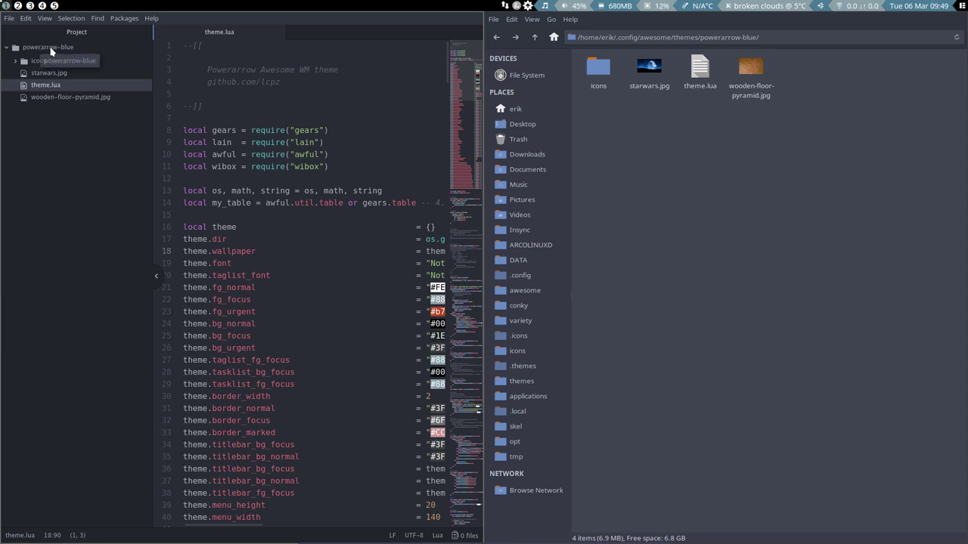
pyautogui.click(10, 20)
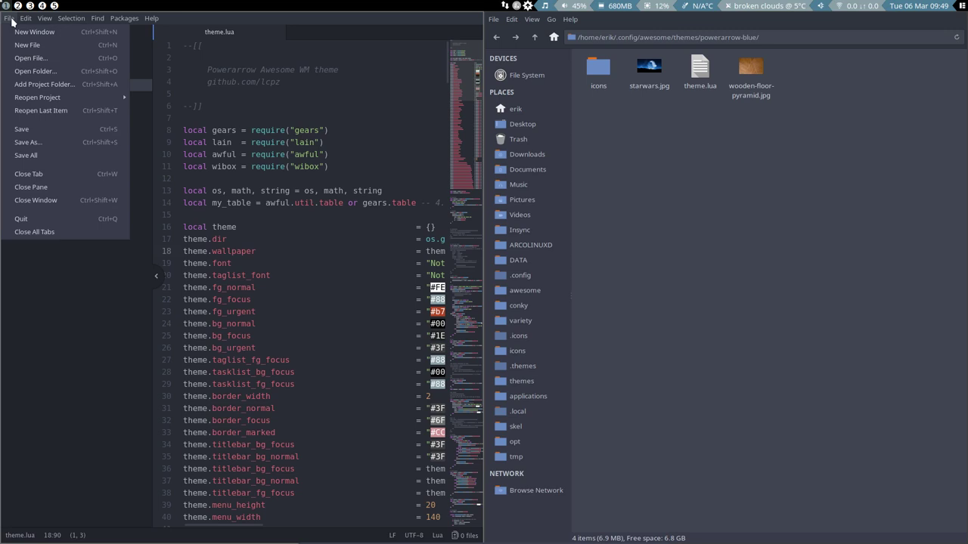
pyautogui.click(59, 86)
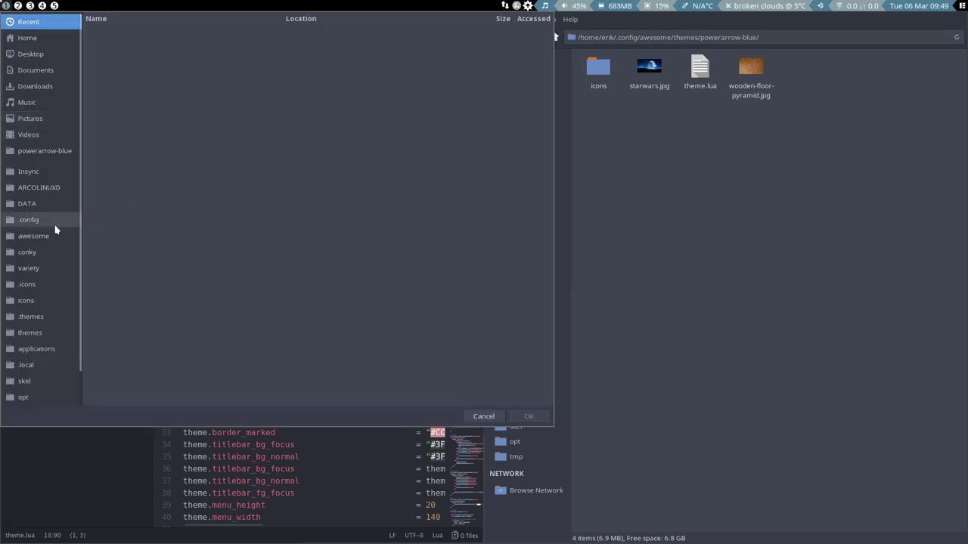
pyautogui.click(61, 240)
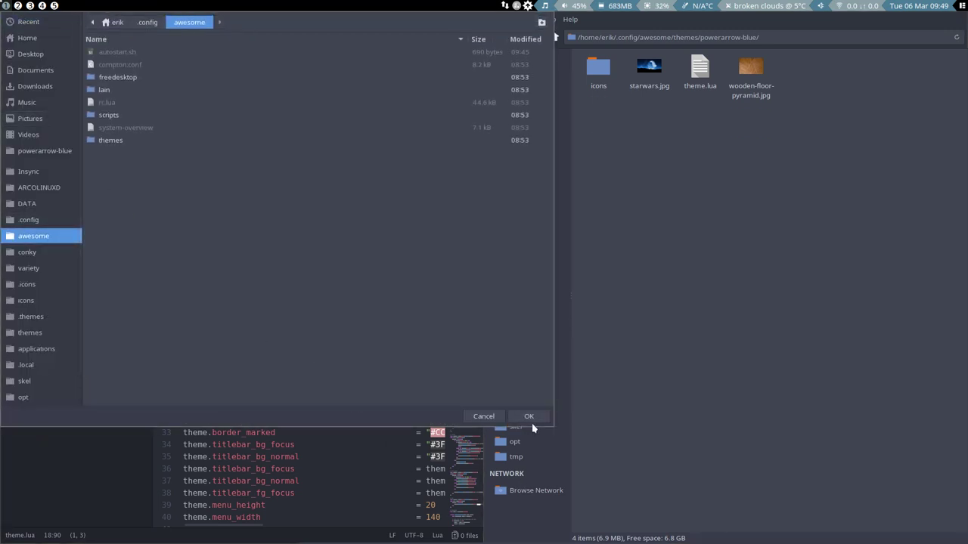
pyautogui.click(529, 417)
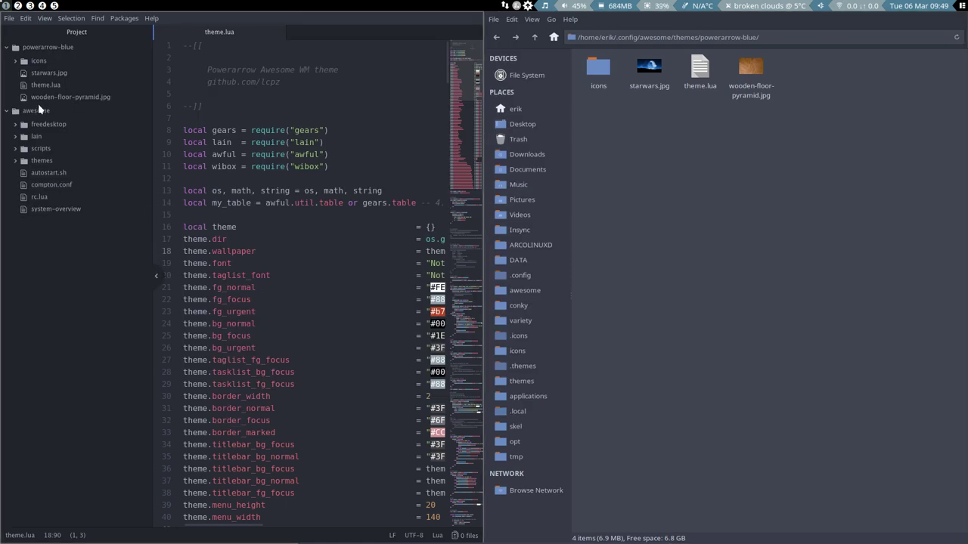
# - Uncomment the run "variety" line in autostart.sh, save the file and restart Awesome
pyautogui.click(45, 173)
pyautogui.click(187, 204)
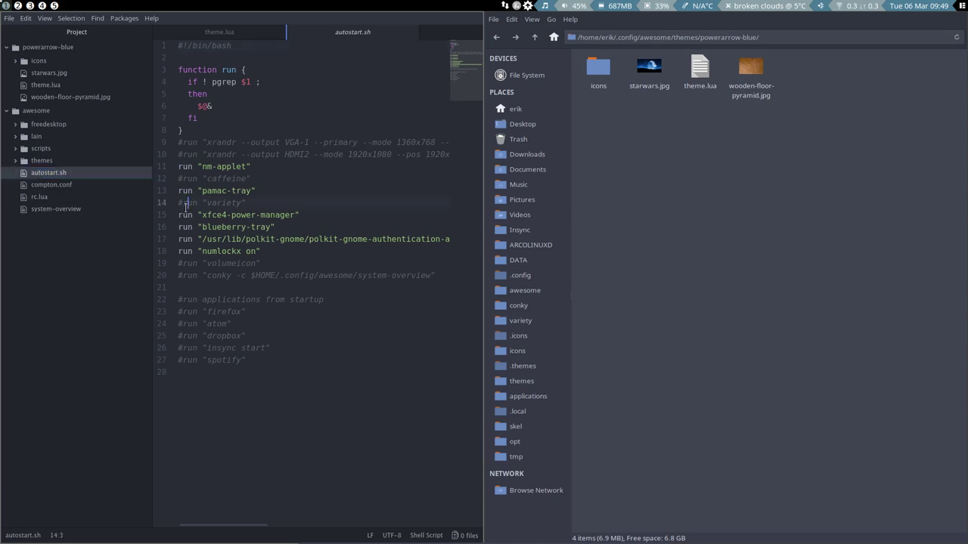
pyautogui.press('Left')
pyautogui.press('BackSpace')
pyautogui.hotkey('ctrl', 's')
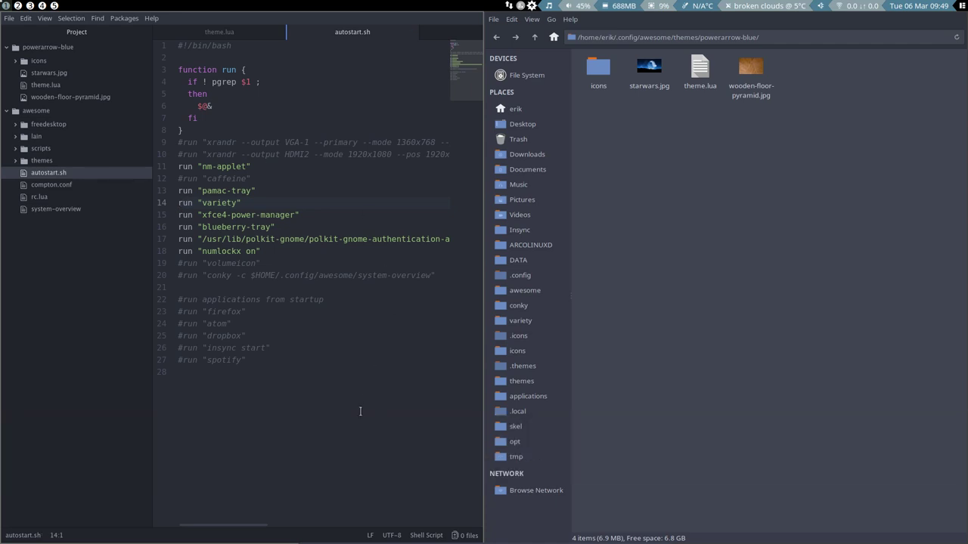
pyautogui.press('super+shift+r')
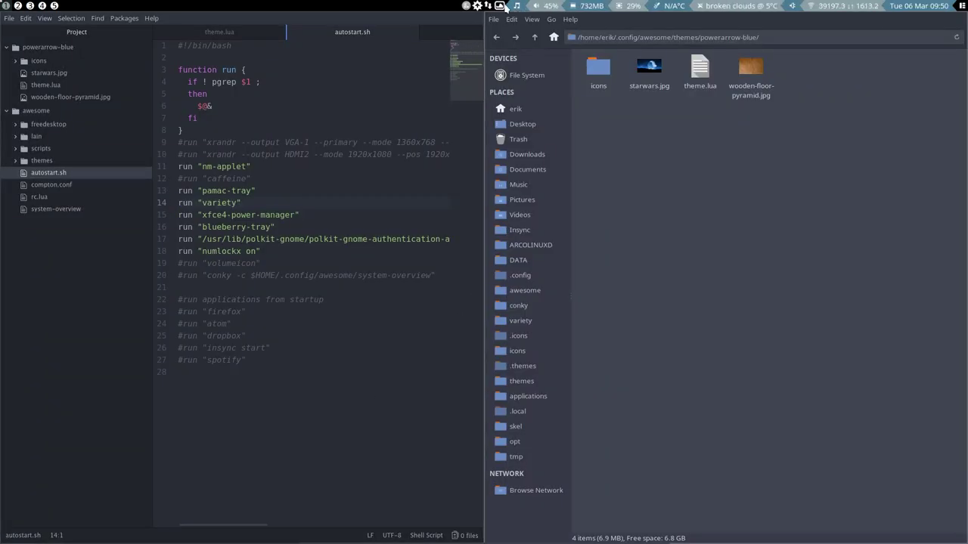
# - Switch to empty workspace 5 and cycle forward through several Variety wallpapers
pyautogui.click(53, 5)
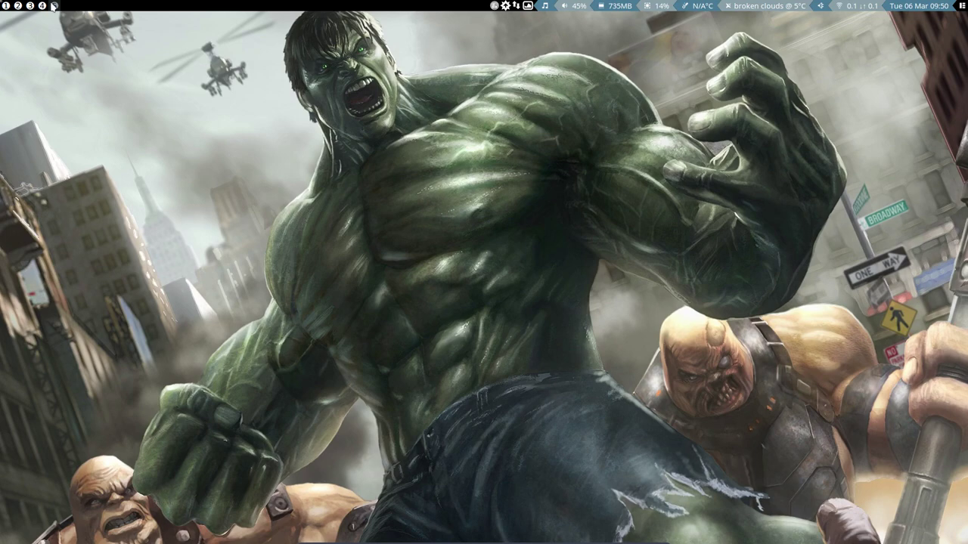
pyautogui.hotkey('alt', 'Right')
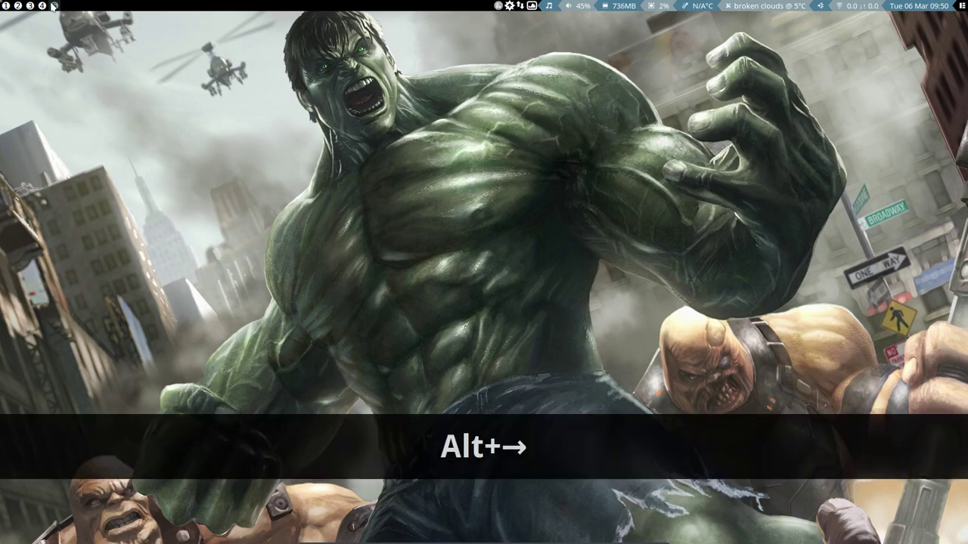
pyautogui.hotkey('alt', 'Right')
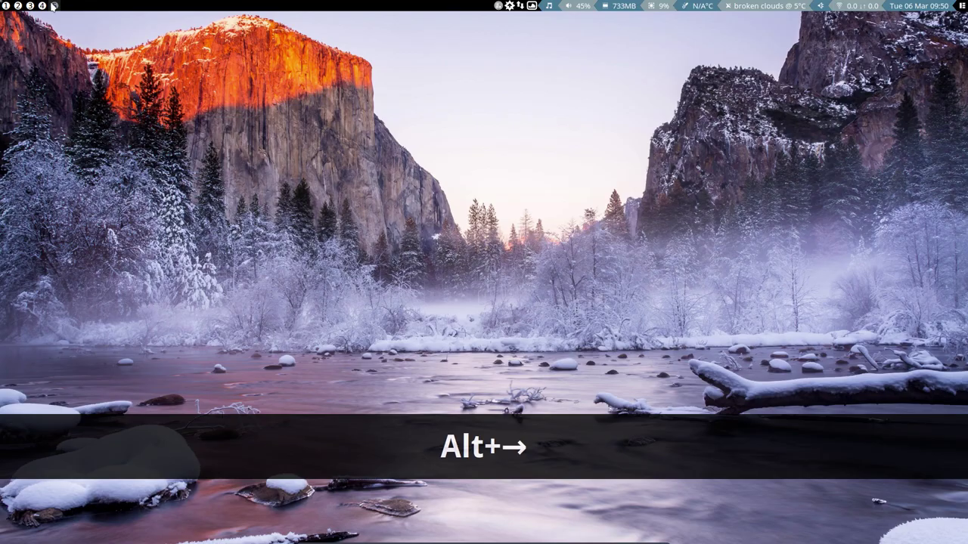
pyautogui.hotkey('alt', 'Right')
pyautogui.hotkey('alt', 'Right')
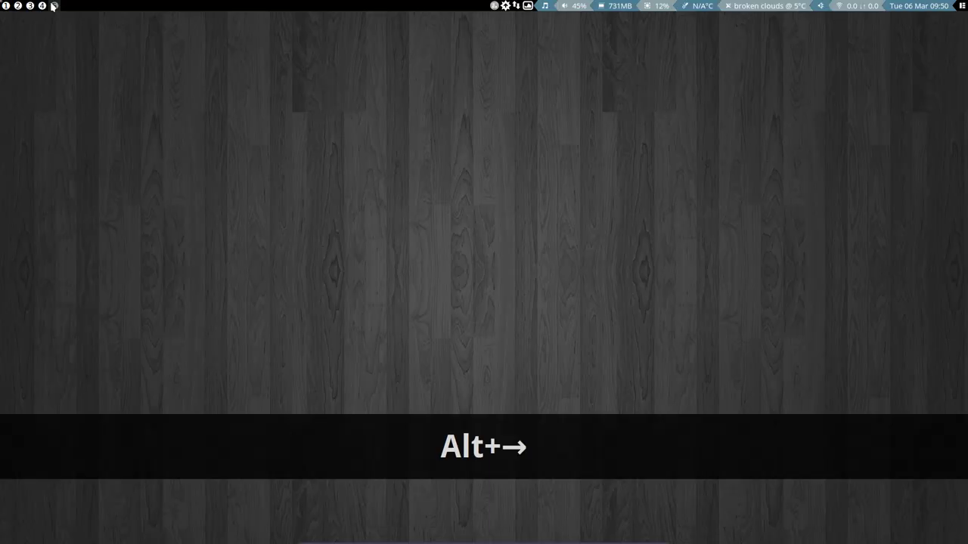
pyautogui.hotkey('alt', 'Right')
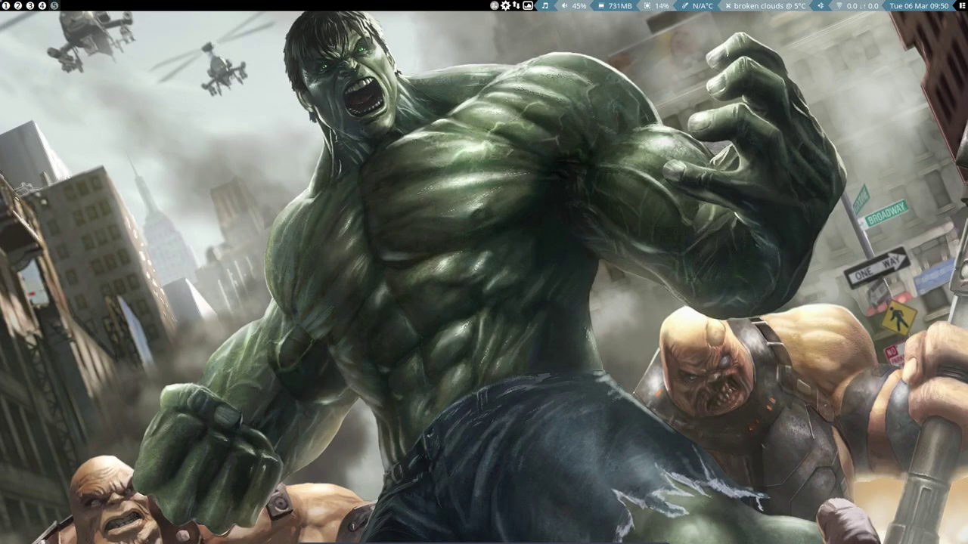